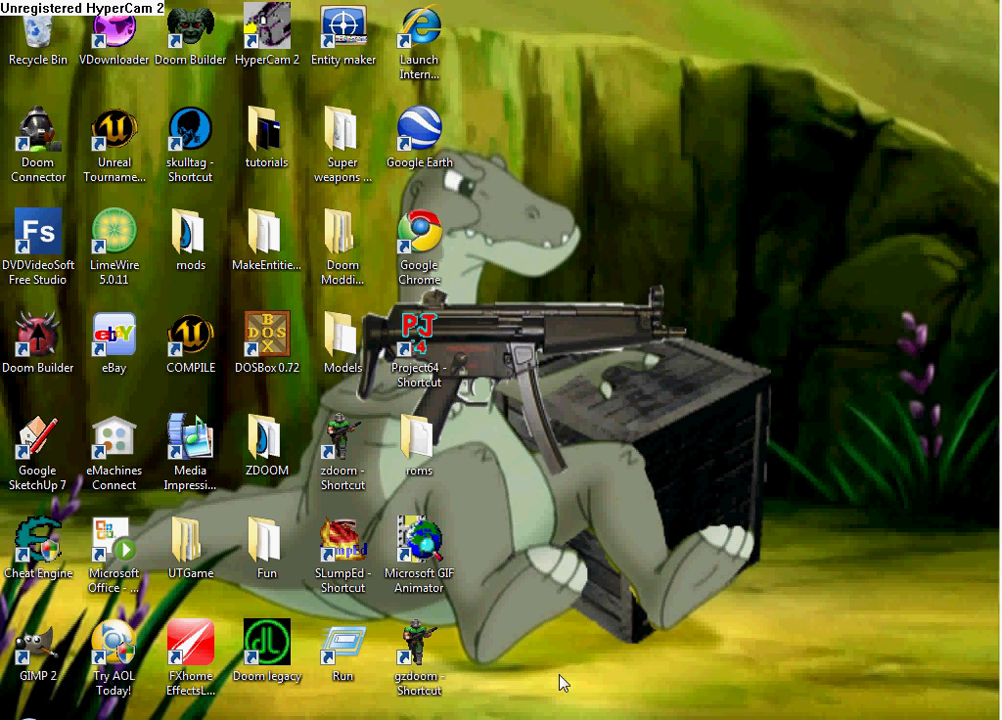
# Bring up the Skulltag game window and the Cheat Engine window on the desktop
pyautogui.moveTo(616, 719)
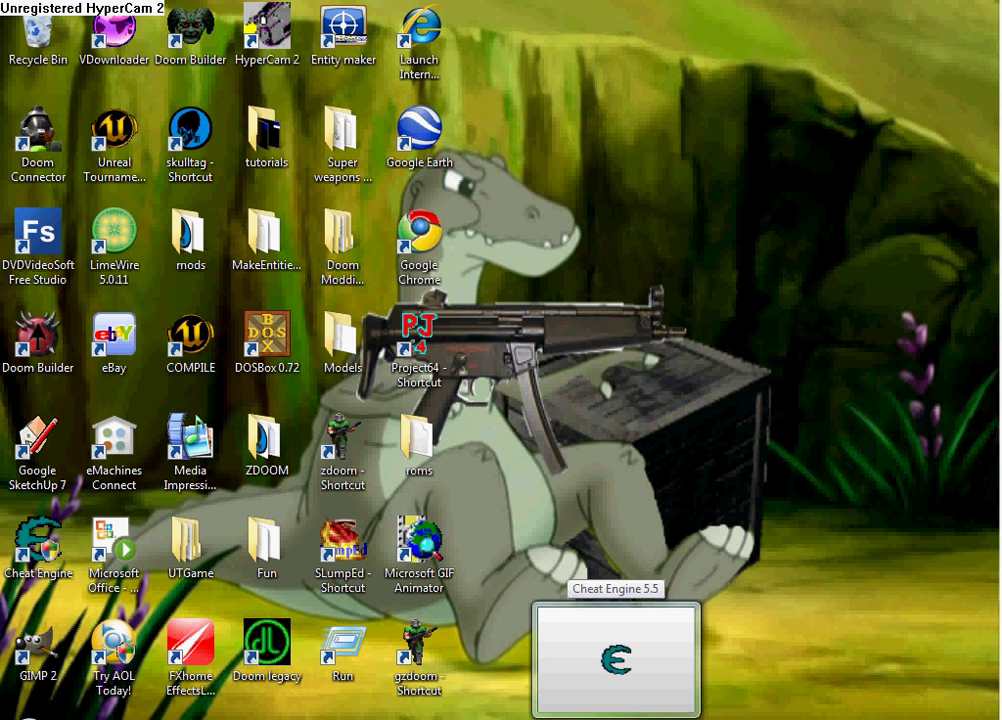
pyautogui.click(459, 719)
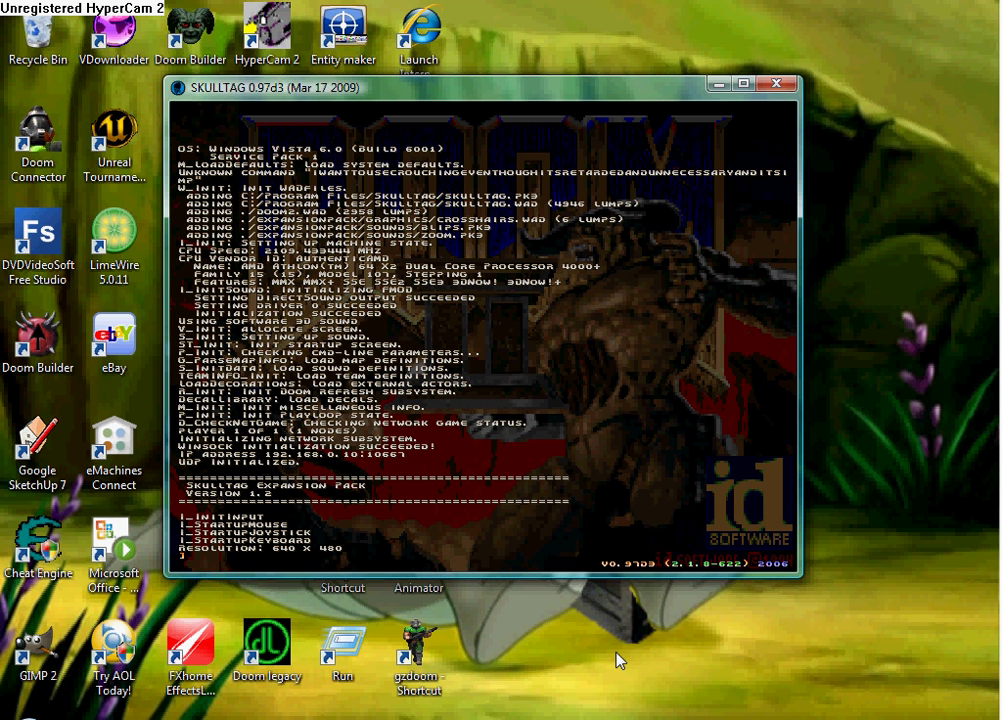
pyautogui.click(612, 719)
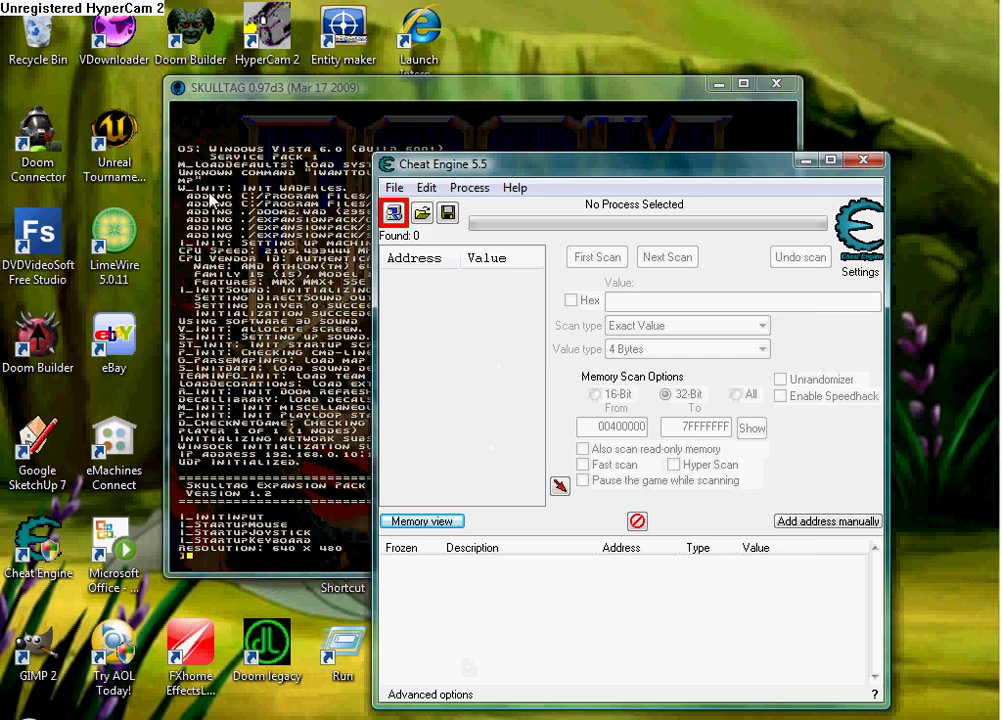
# Switch to Skulltag and start a new Doom II game on the Entryway map
pyautogui.click(213, 198)
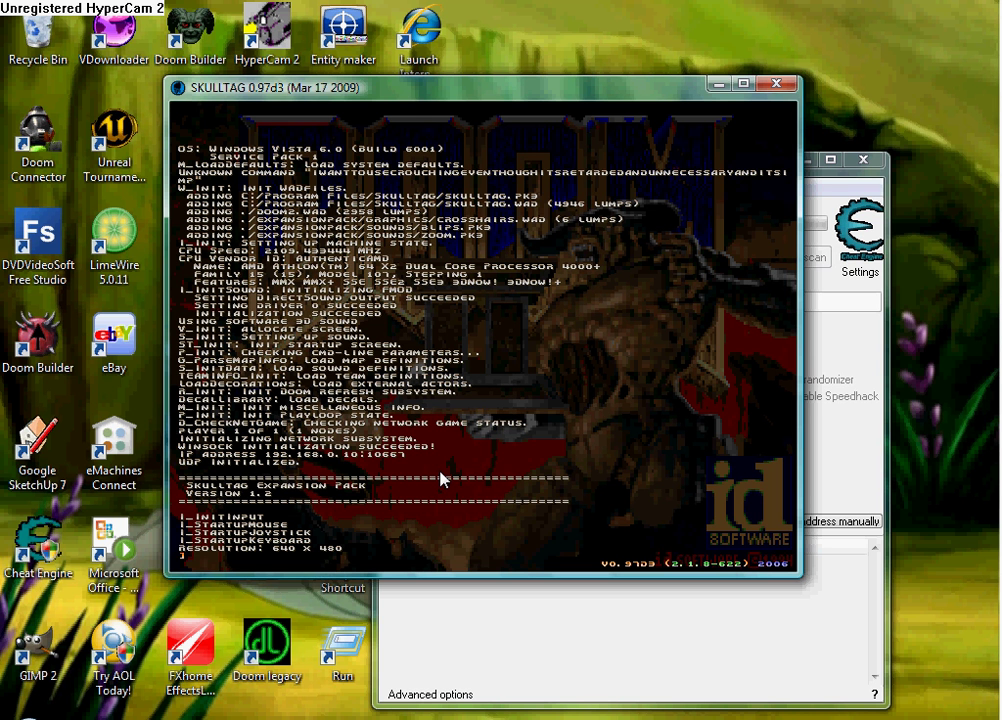
pyautogui.press('Escape')
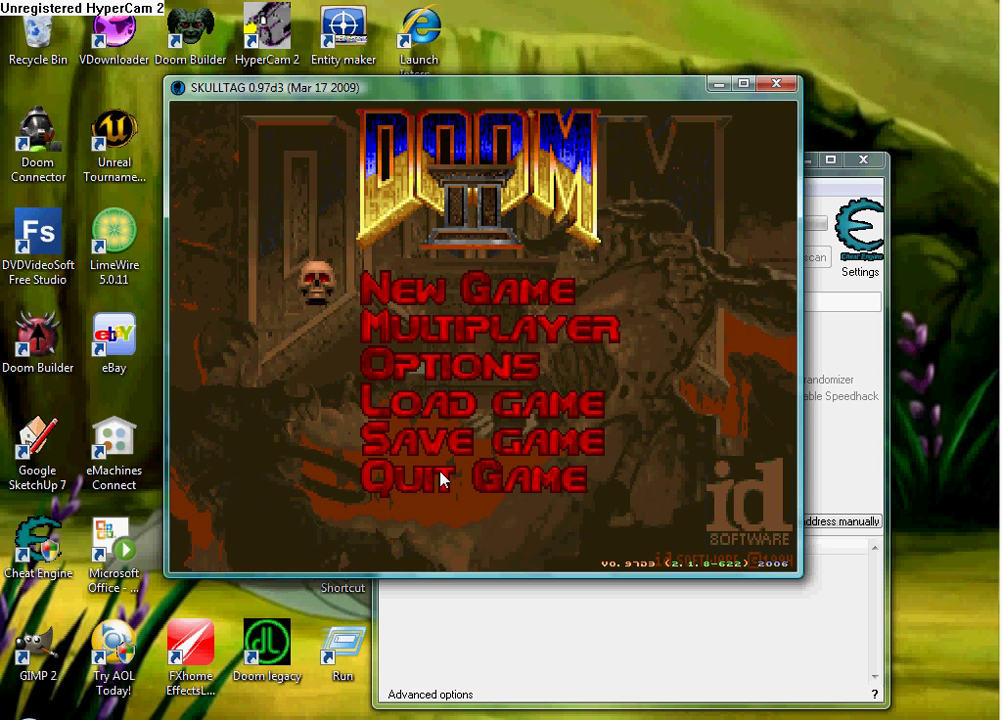
pyautogui.press('Return')
pyautogui.press('Return')
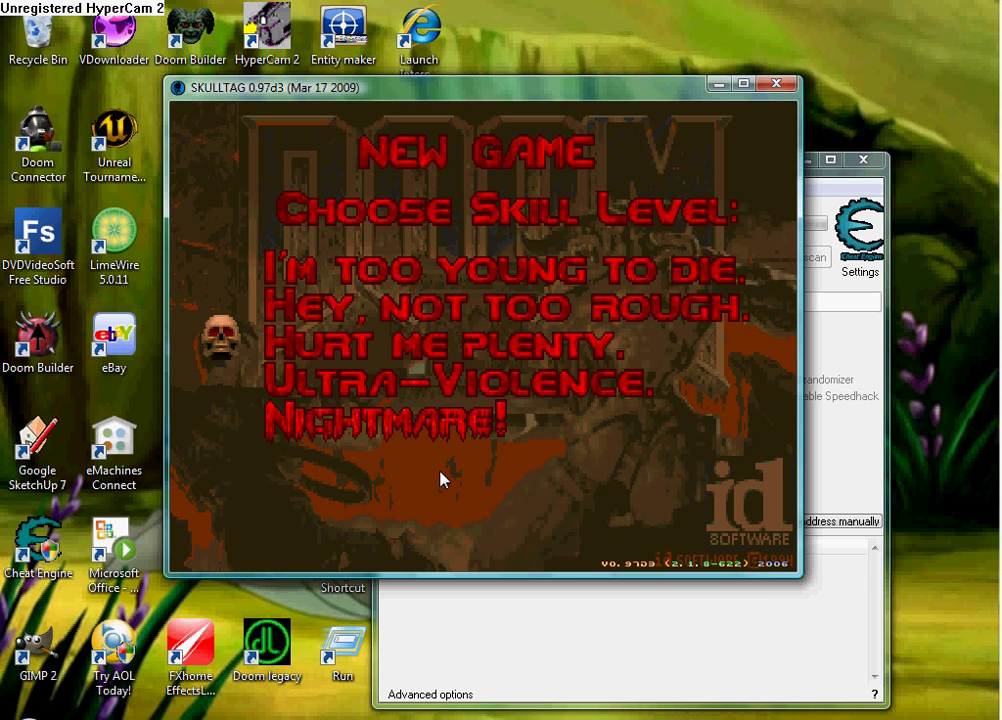
pyautogui.press('Down')
pyautogui.press('Return')
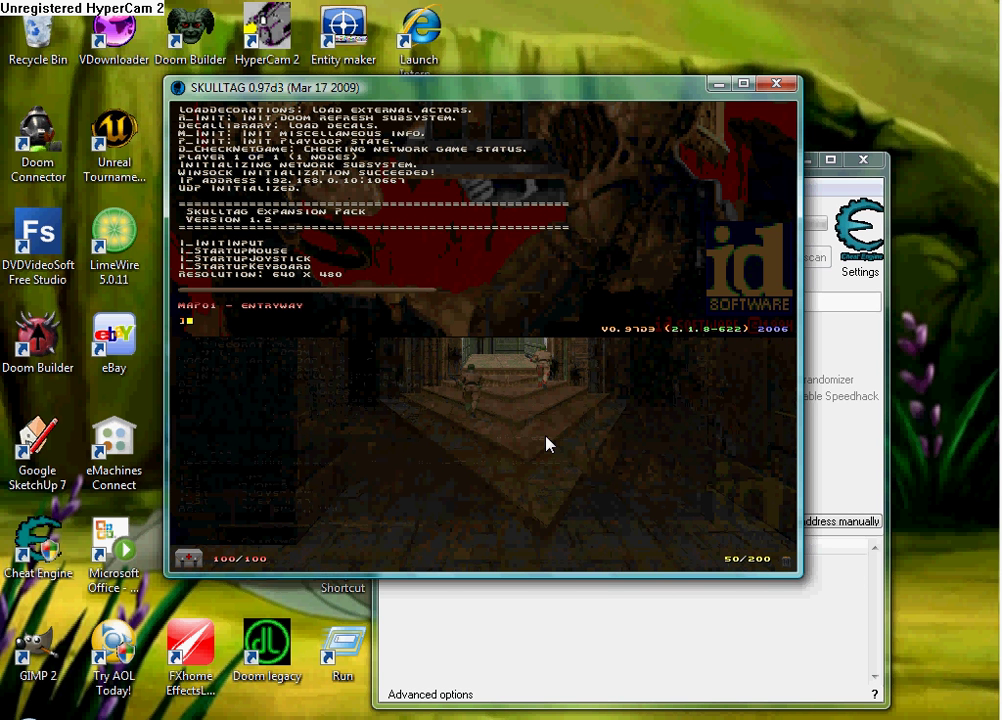
# Switch to Cheat Engine and open the skulltag.exe process as the scan target
pyautogui.click(577, 608)
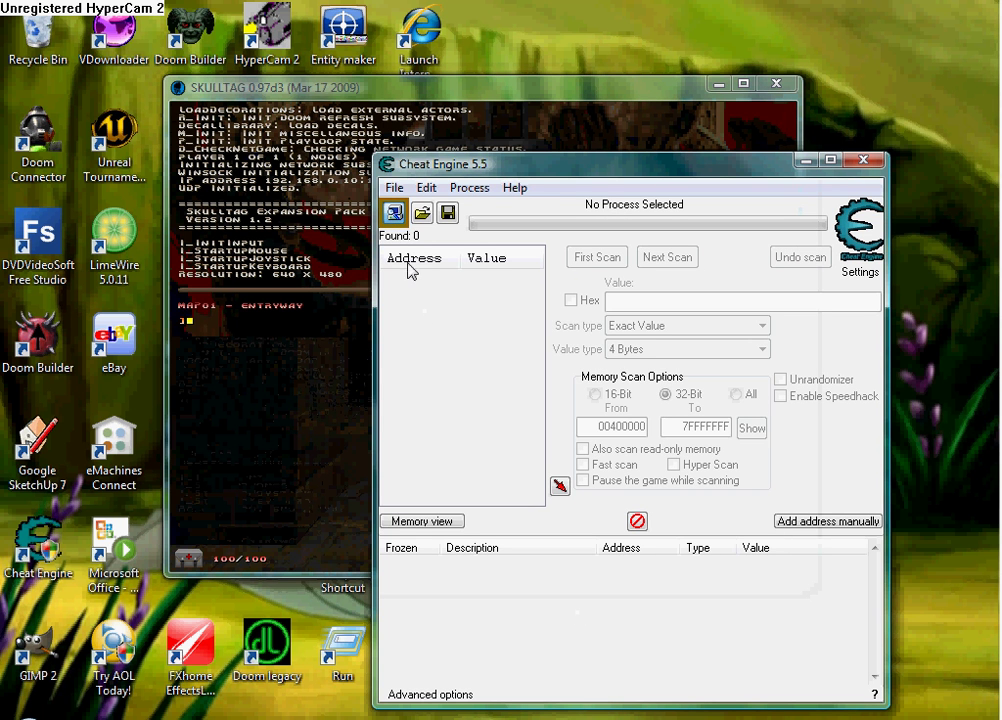
pyautogui.moveTo(616, 719)
pyautogui.click(394, 213)
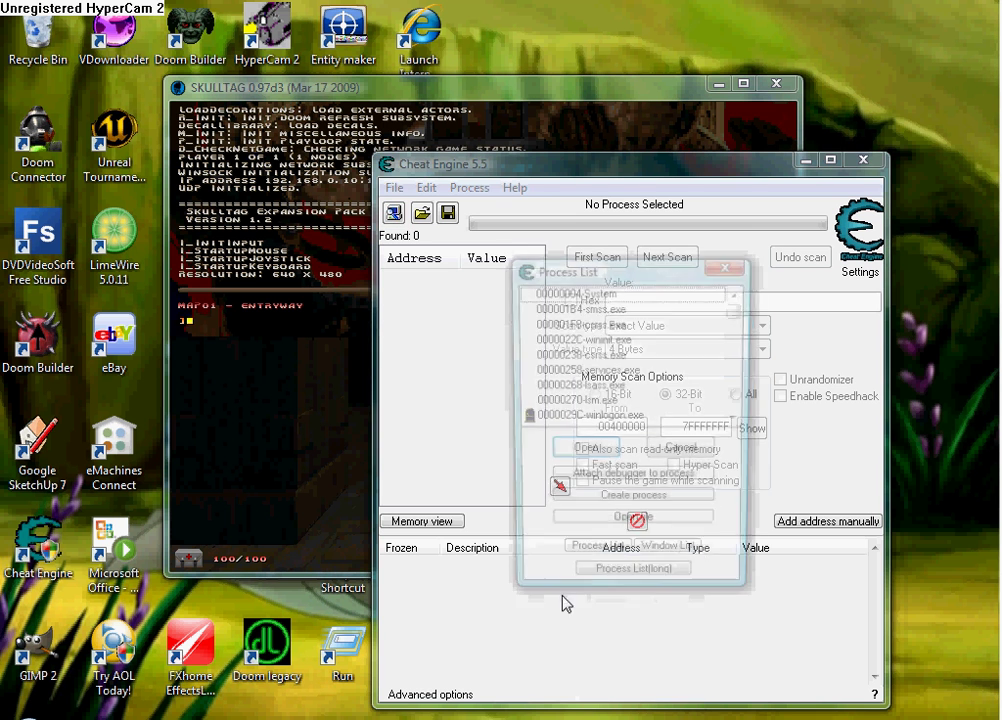
pyautogui.click(576, 407)
pyautogui.scroll(-5, 584, 405)
pyautogui.scroll(-10, 592, 375)
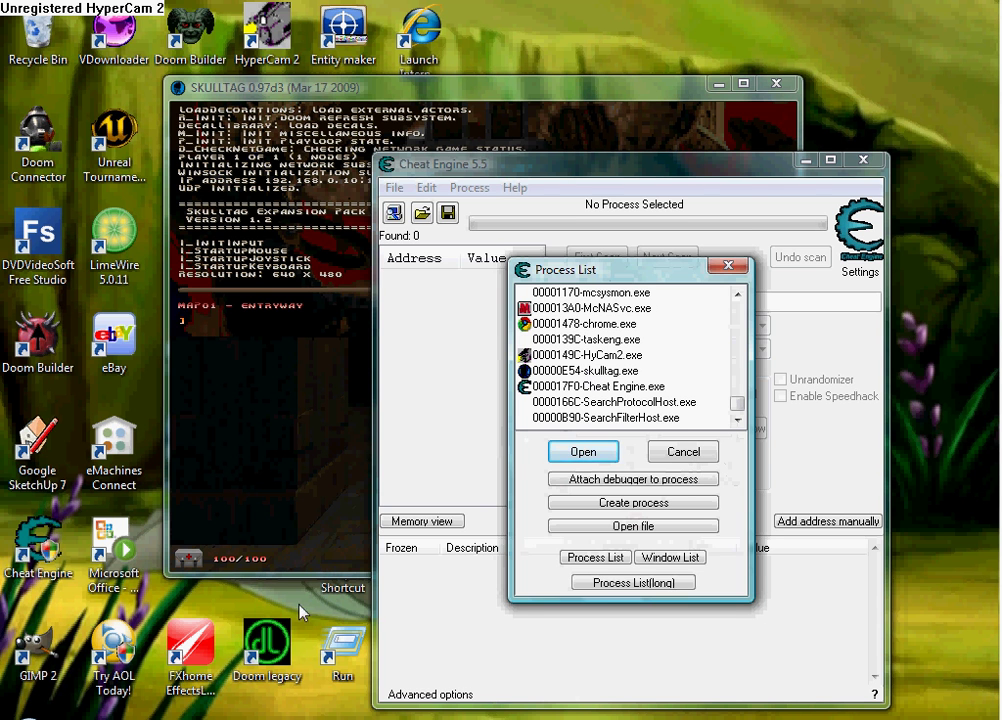
pyautogui.click(601, 371)
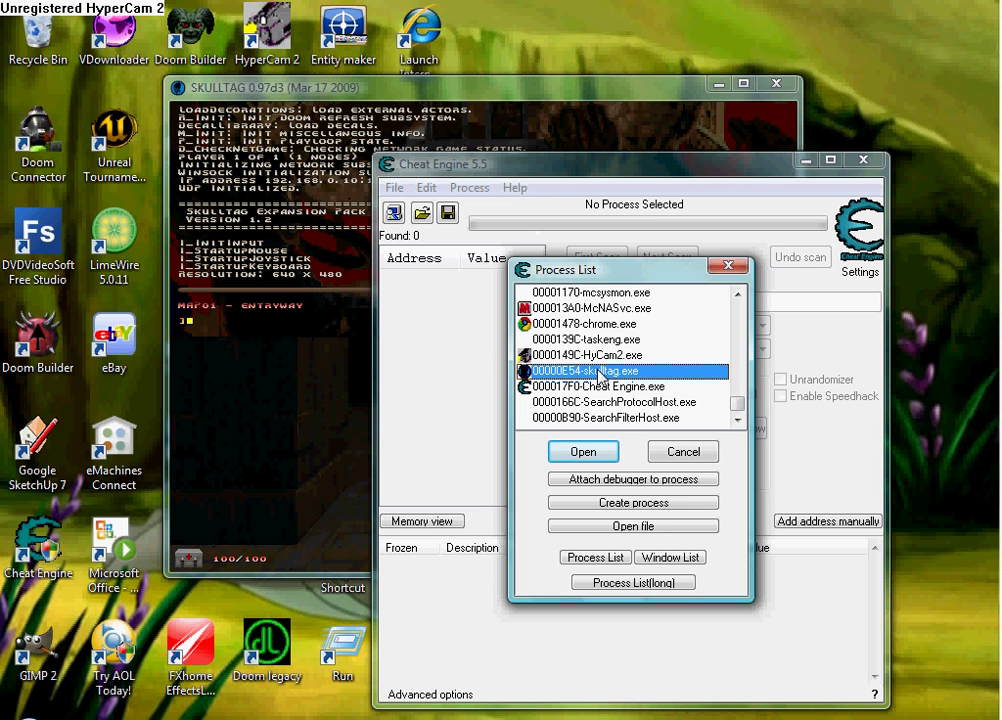
pyautogui.click(585, 451)
# Return to Skulltag, walk the player out to the railed walkway, and open the game console
pyautogui.click(335, 385)
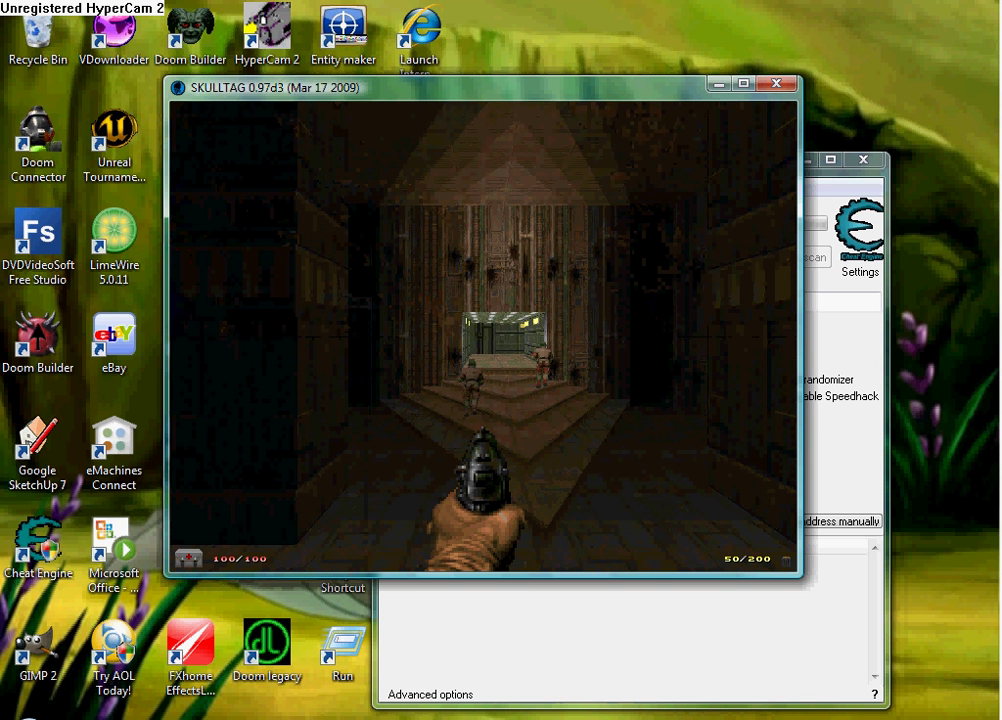
pyautogui.press('Left')
pyautogui.press('Up')
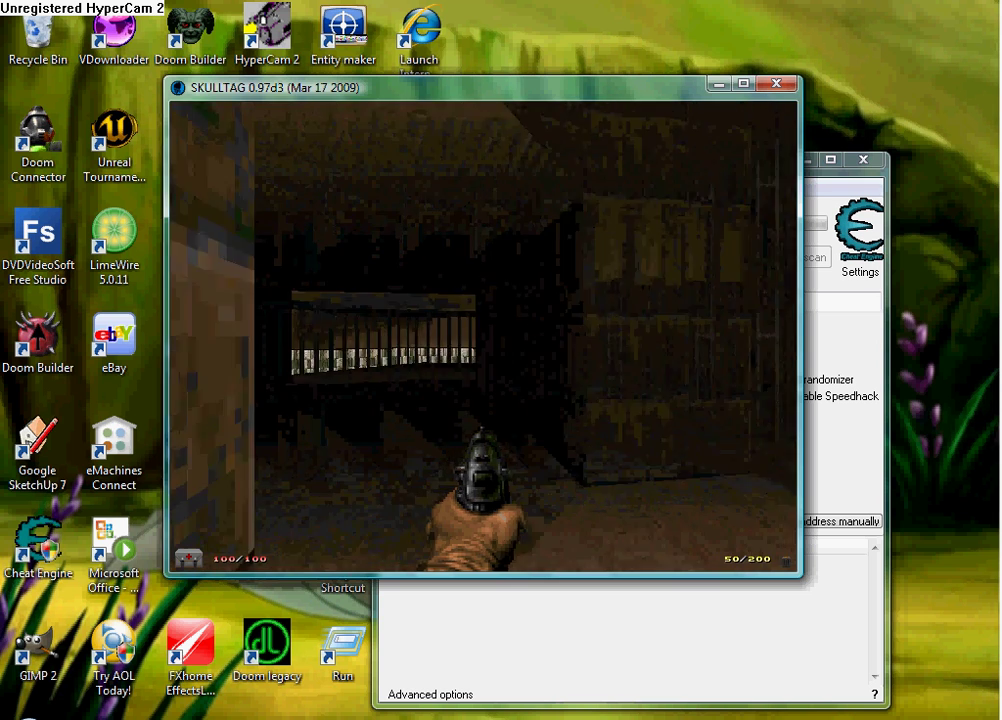
pyautogui.press('Up')
pyautogui.press('Right')
pyautogui.press('Right')
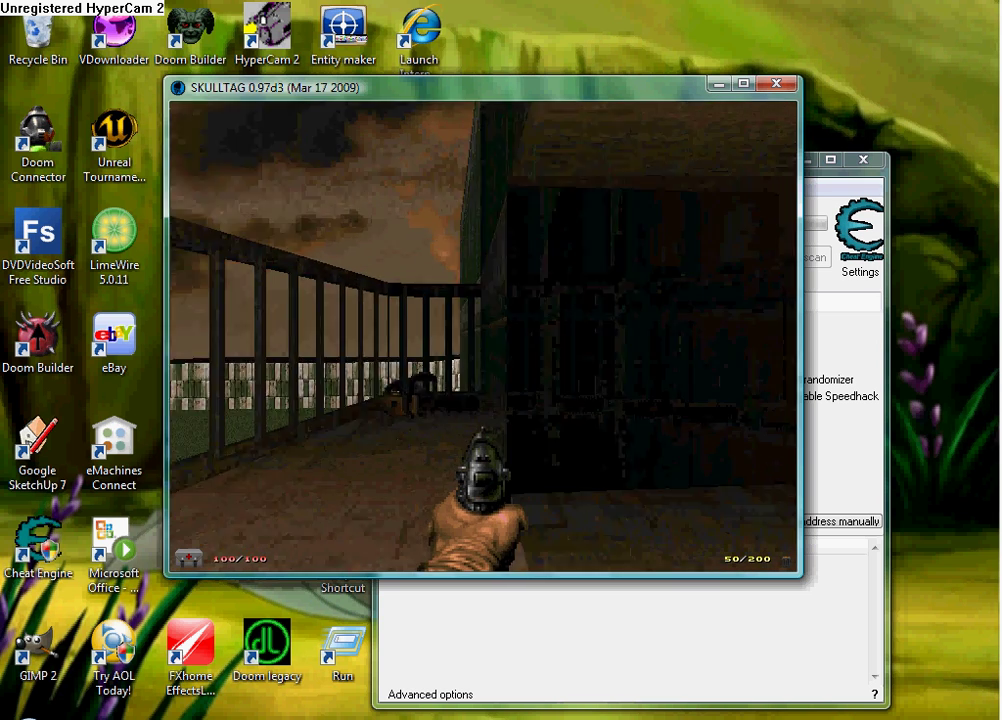
pyautogui.press('Left')
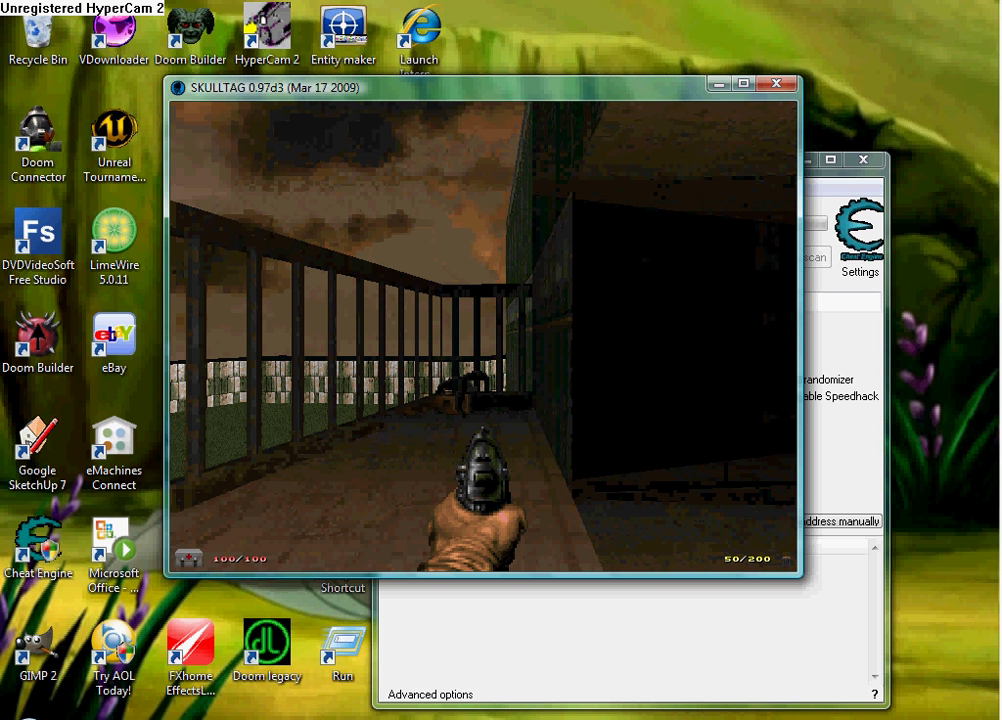
pyautogui.press('`')
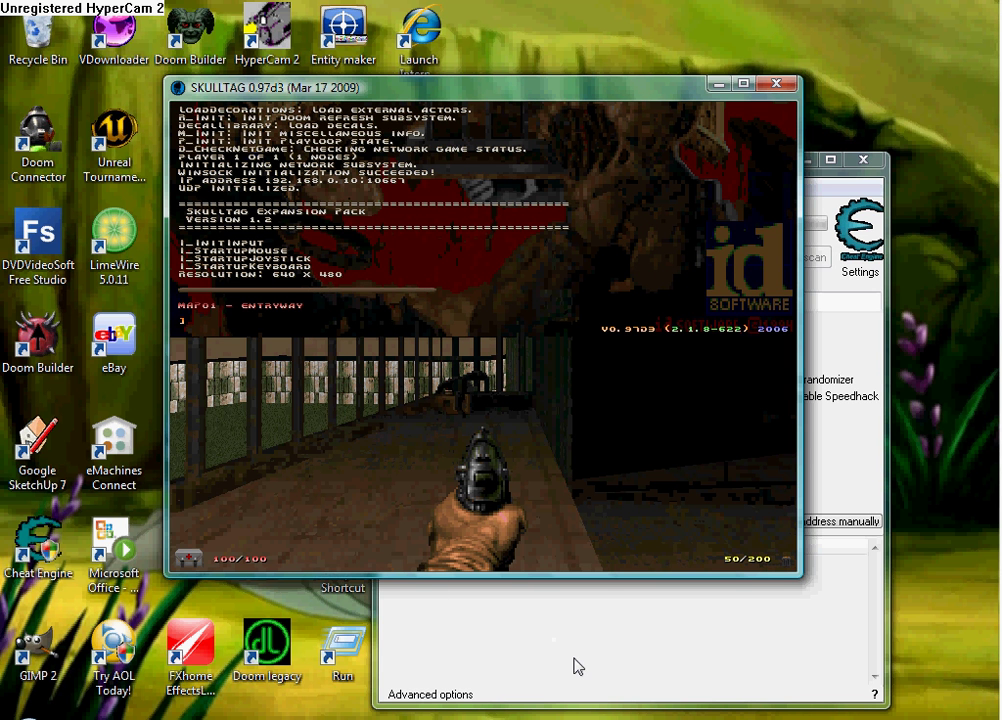
# Run a first scan in Cheat Engine for the exact 4-byte value 50, matching the ammo count in Skulltag
pyautogui.click(700, 620)
pyautogui.click(622, 301)
pyautogui.write('50')
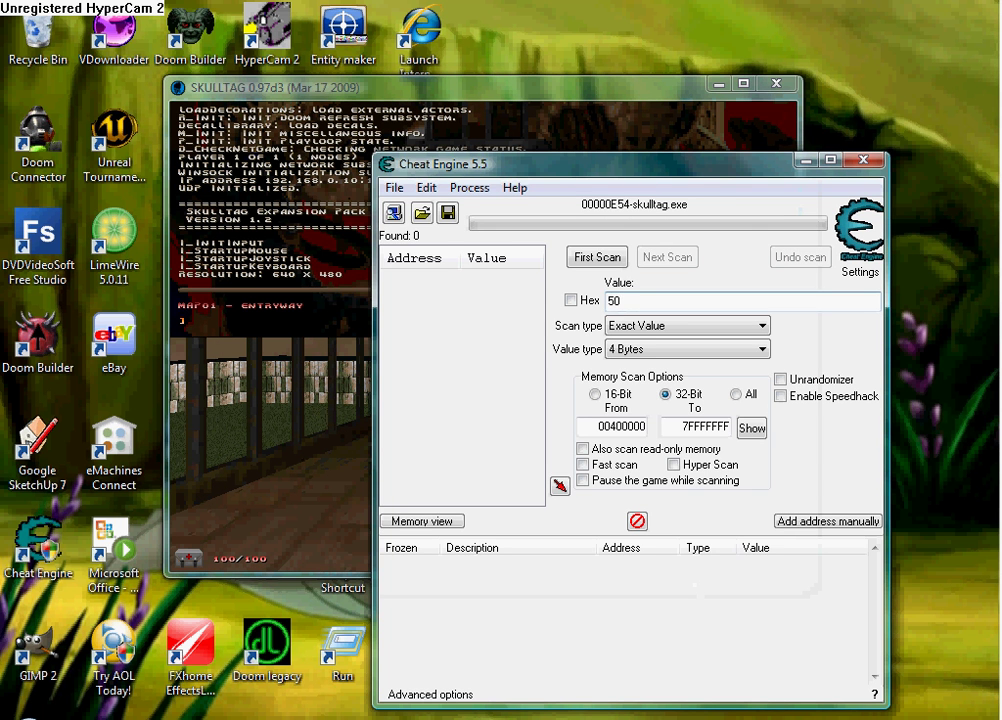
pyautogui.click(260, 82)
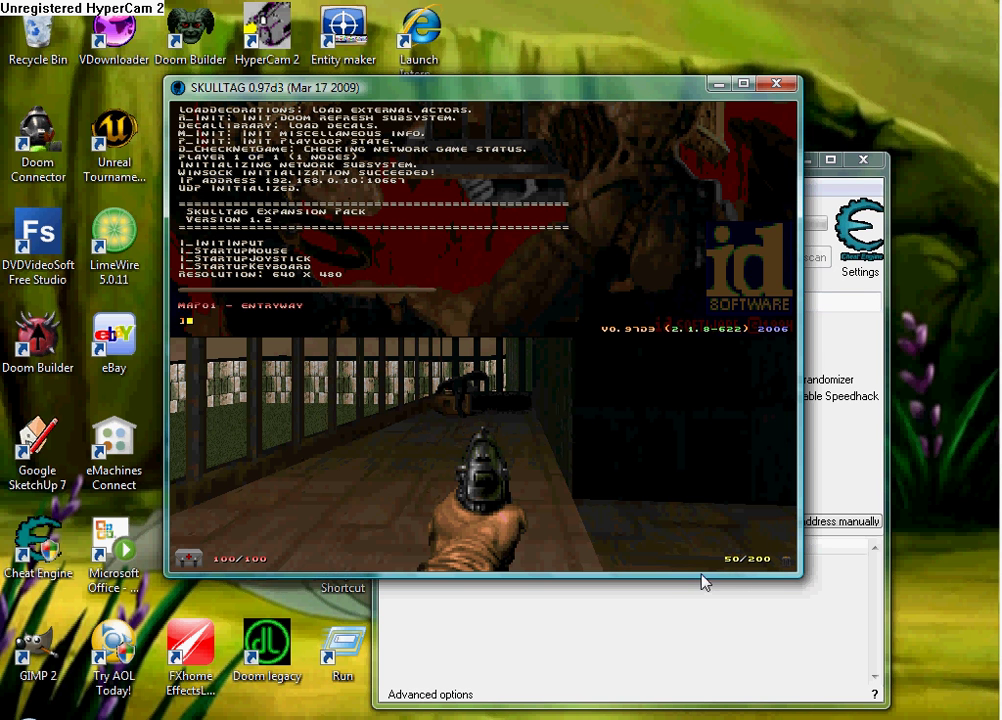
pyautogui.click(689, 620)
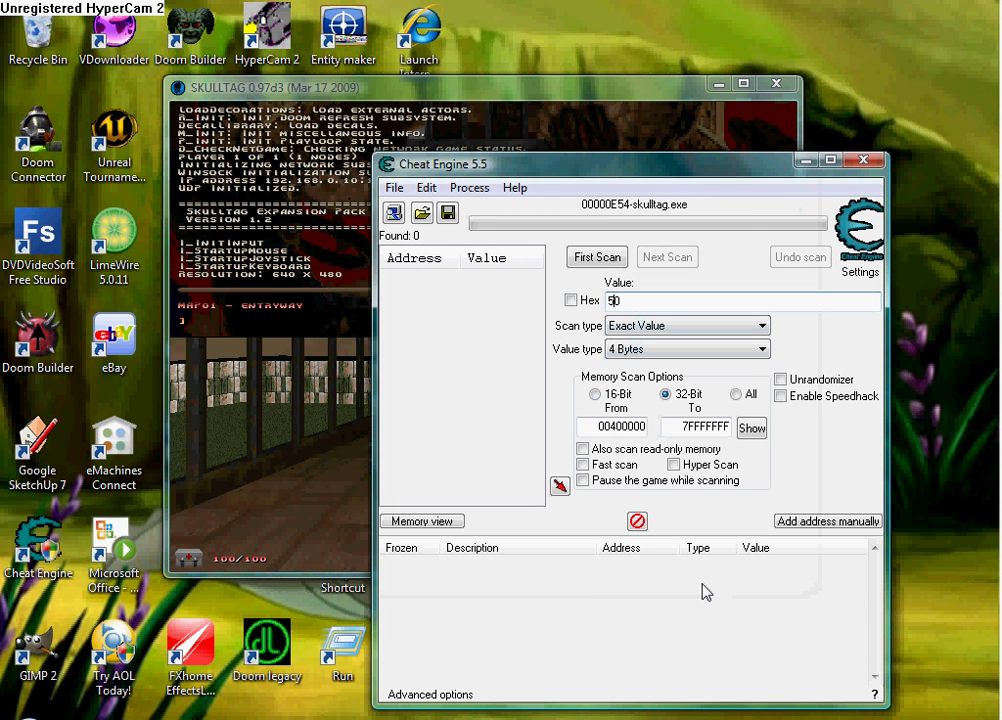
pyautogui.click(593, 259)
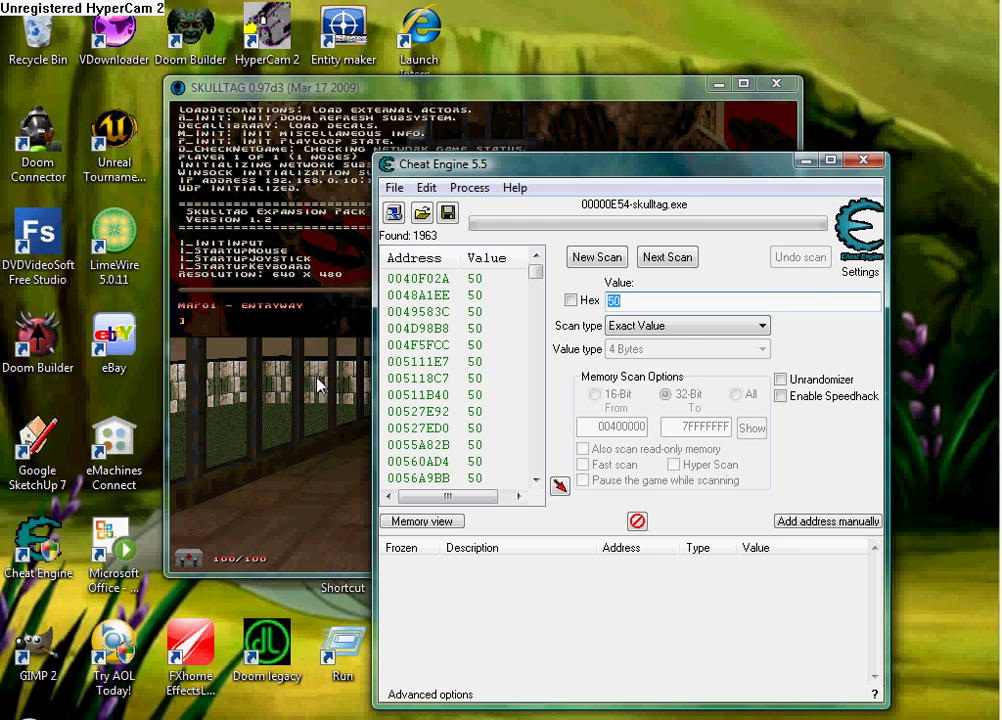
# Switch to Skulltag, close the console, fire one pistol shot, and bring up the game menu
pyautogui.click(297, 390)
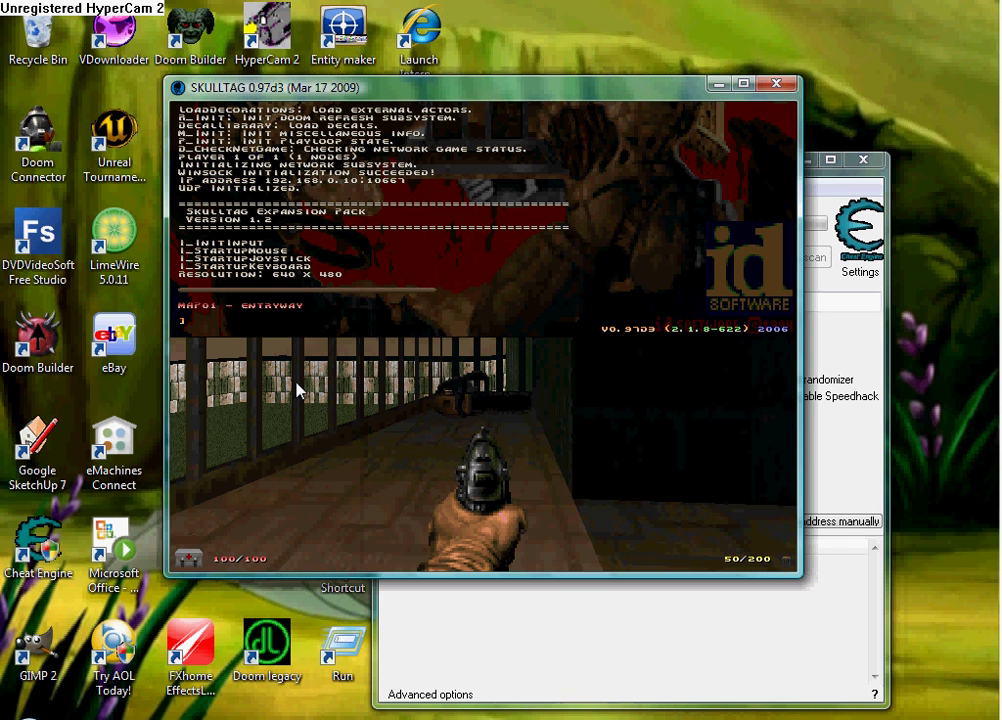
pyautogui.press('`')
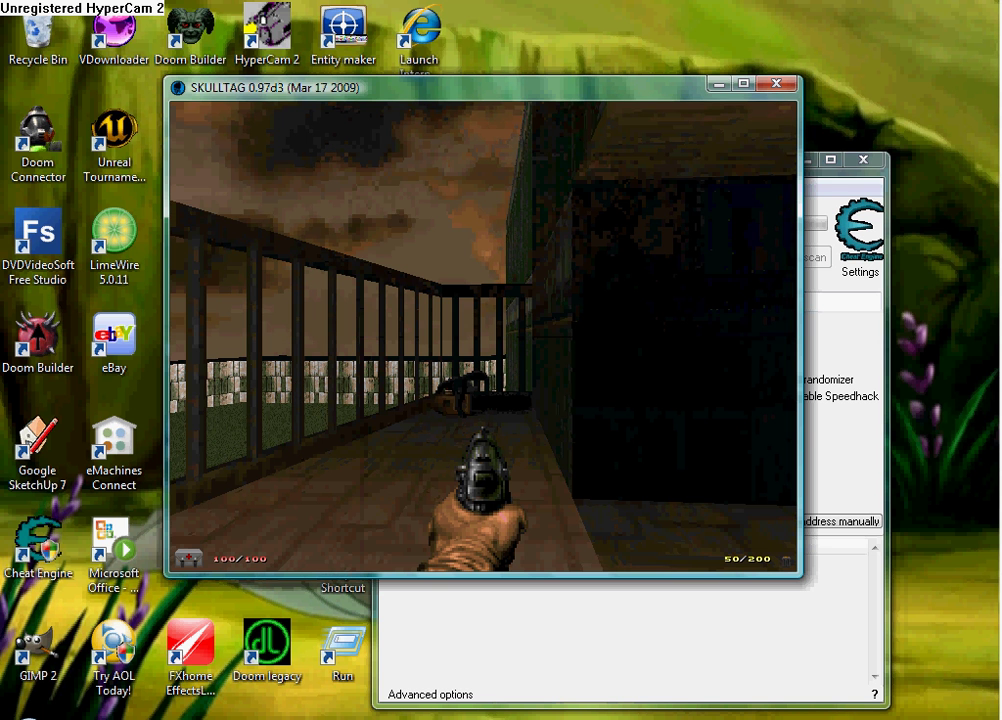
pyautogui.press('ctrl')
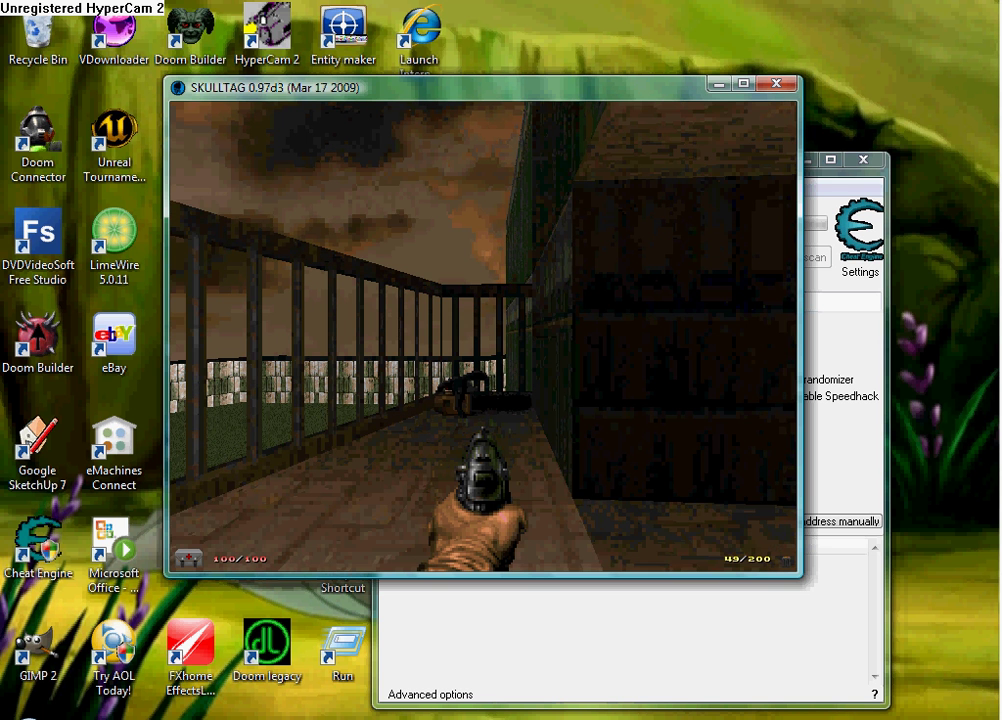
pyautogui.press('Escape')
# Narrow the Cheat Engine results with a next scan for the exact value 49
pyautogui.click(499, 606)
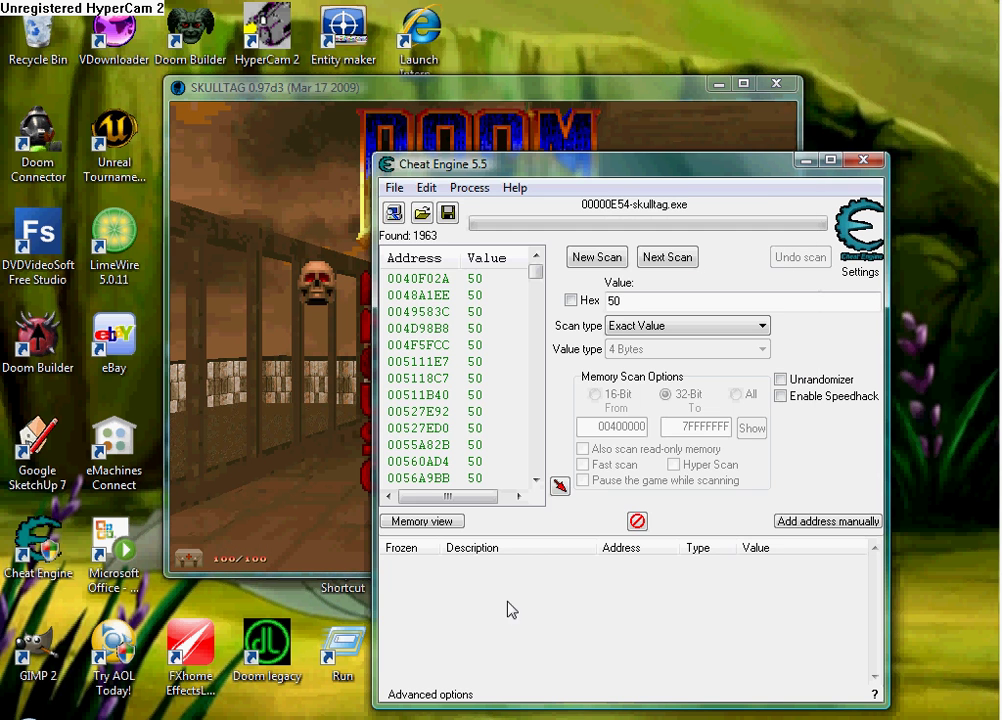
pyautogui.click(619, 308)
pyautogui.press('BackSpace')
pyautogui.press('BackSpace')
pyautogui.write('49')
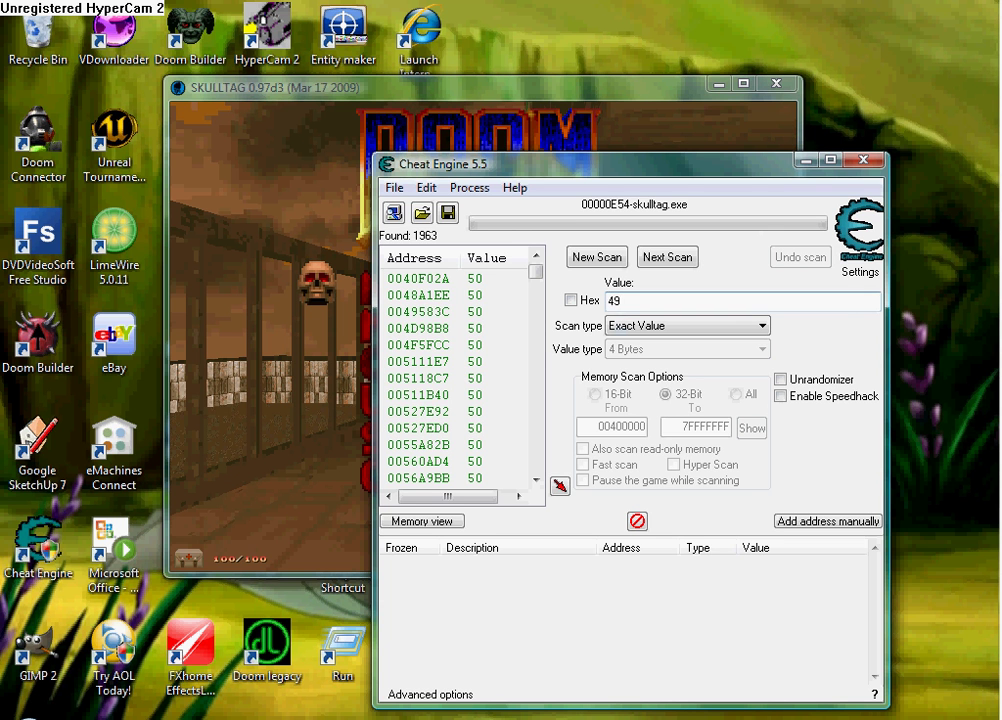
pyautogui.click(670, 258)
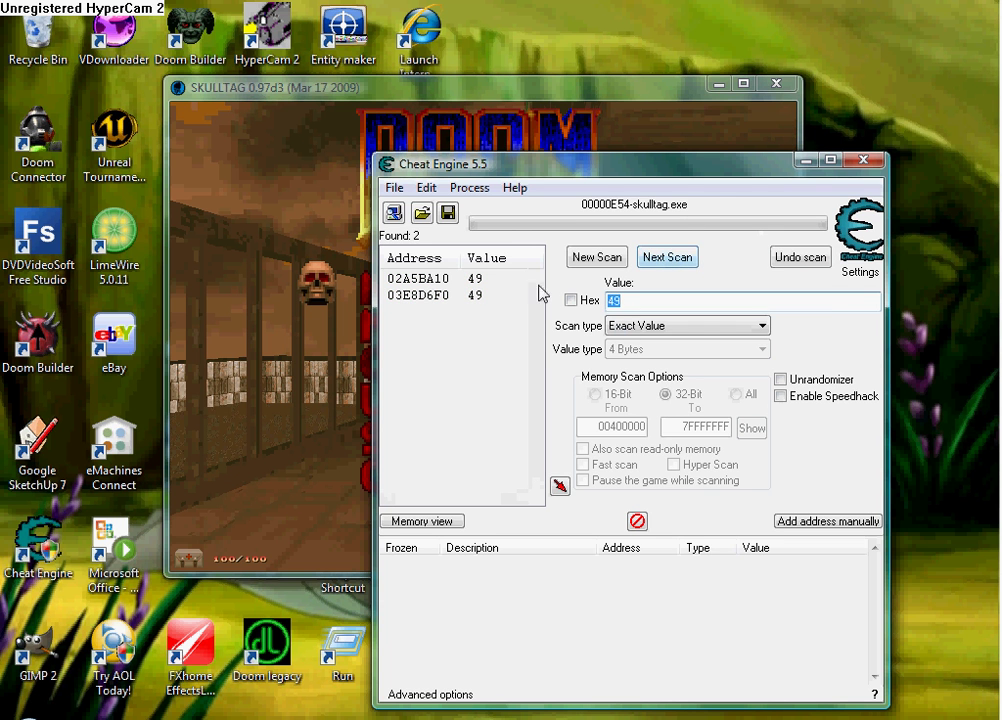
# Add the found address 03E8D6F0 to the address list and set its value to 1000
pyautogui.doubleClick(486, 296)
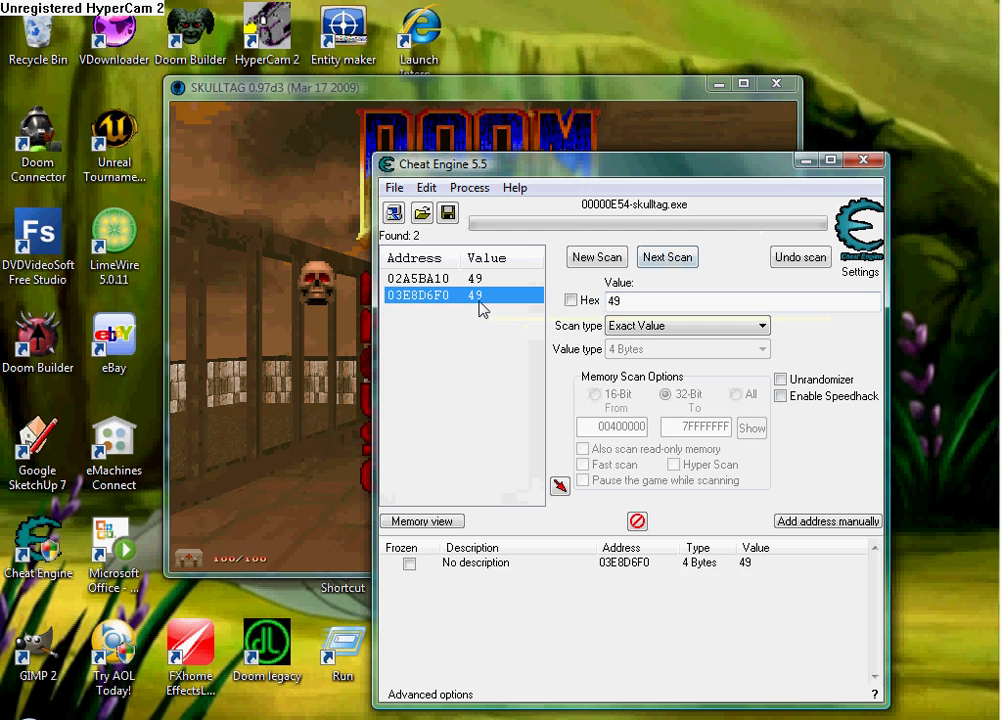
pyautogui.doubleClick(768, 566)
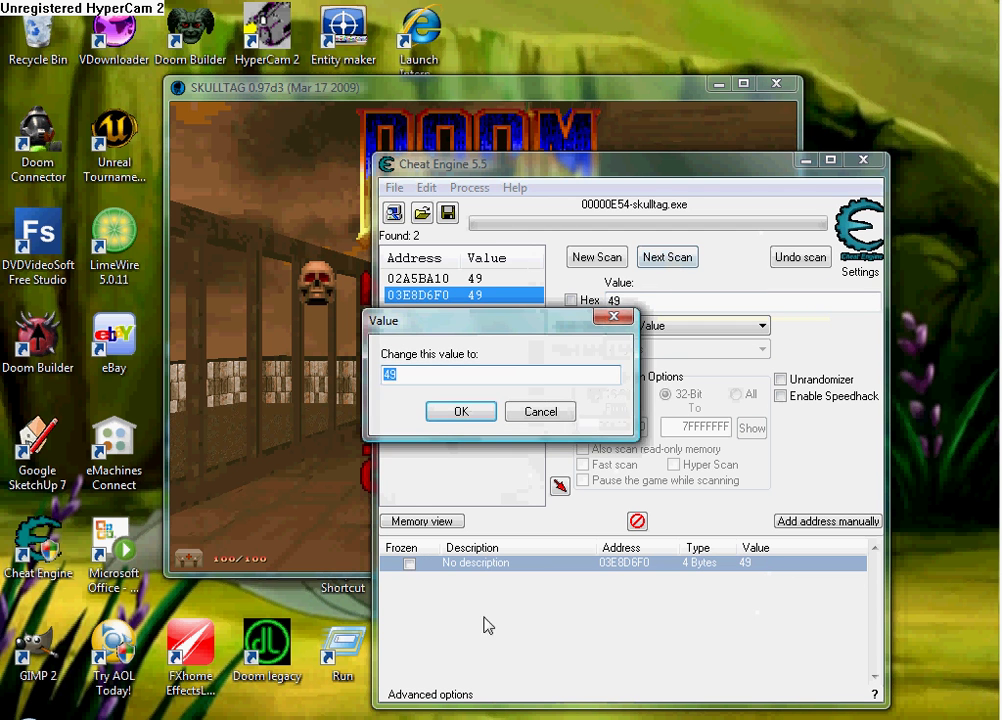
pyautogui.click(270, 287)
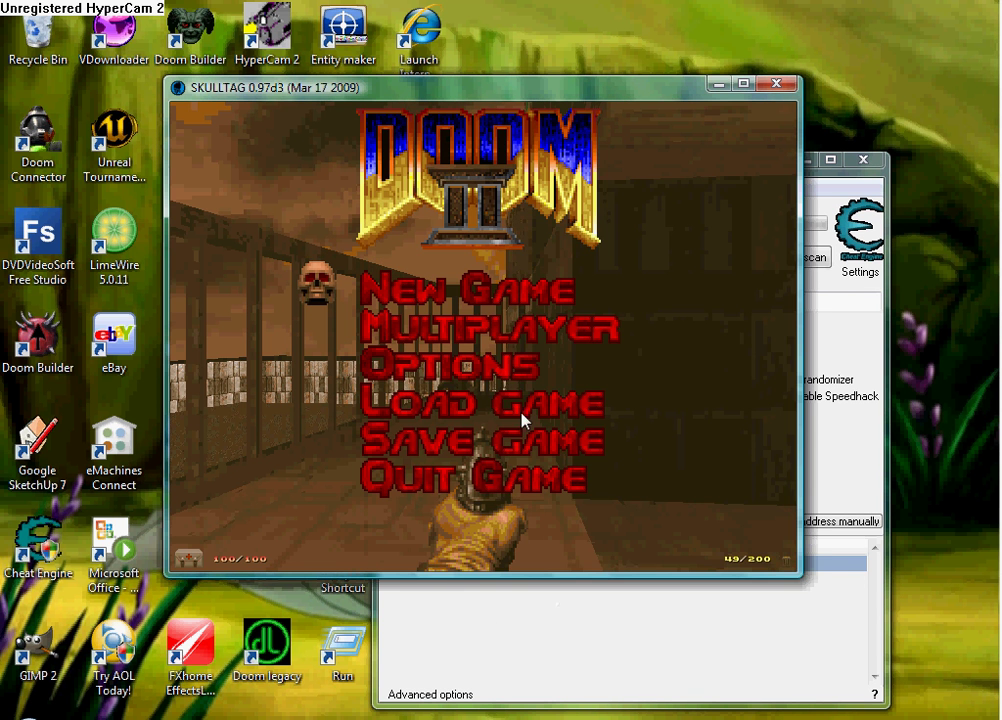
pyautogui.click(538, 608)
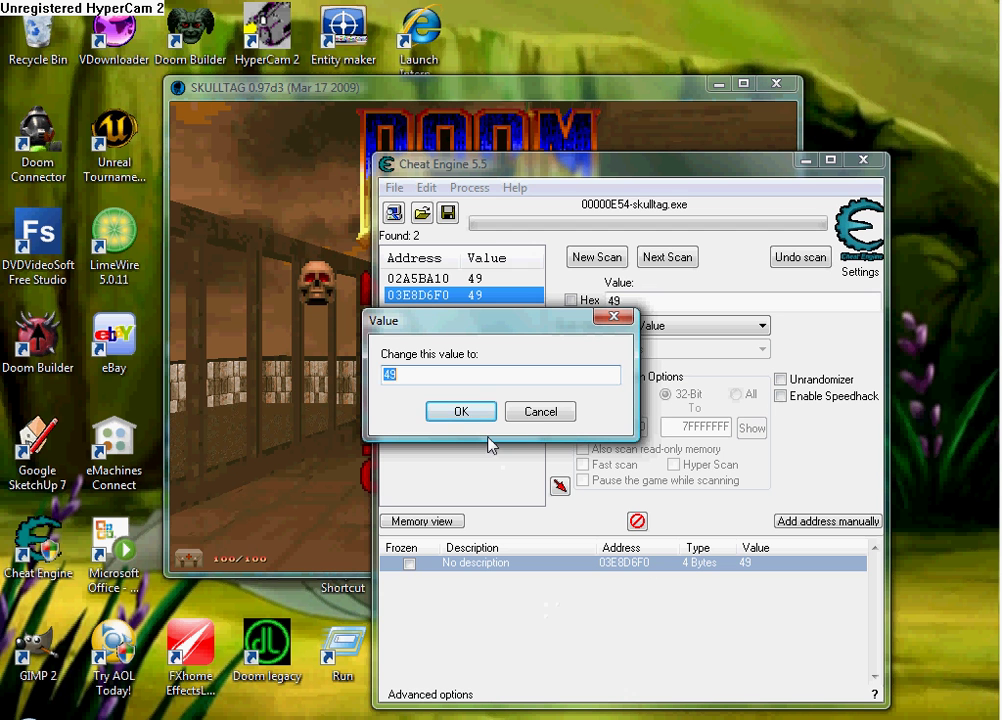
pyautogui.write('1000')
pyautogui.click(455, 414)
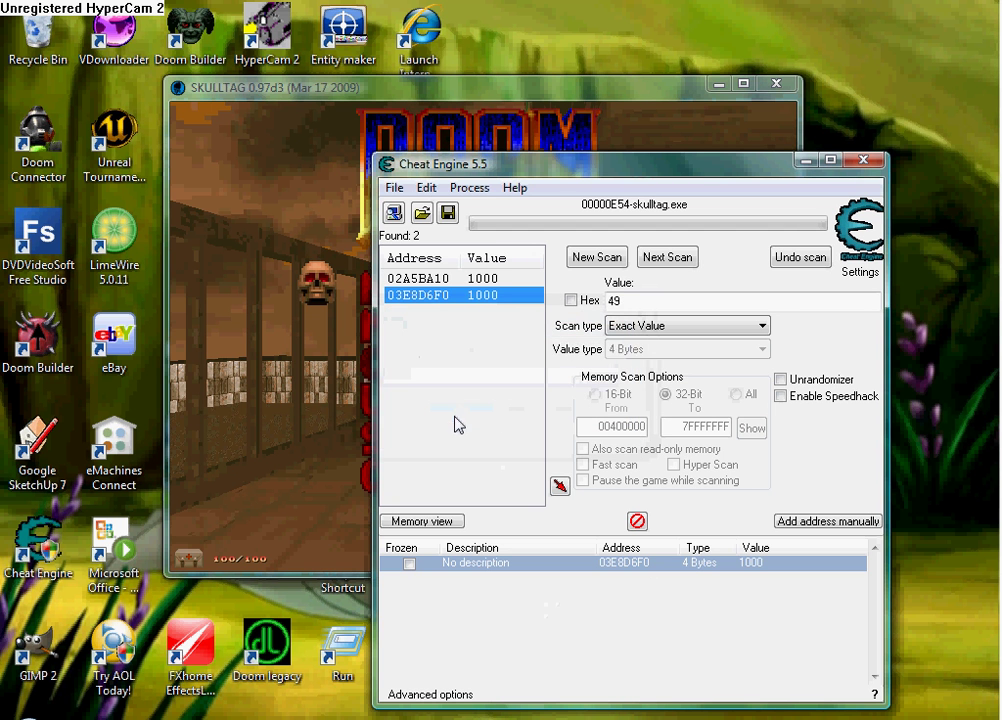
# Return to Skulltag, resume the game, and turn the player right while firing a pistol shot to test the ammo
pyautogui.click(808, 159)
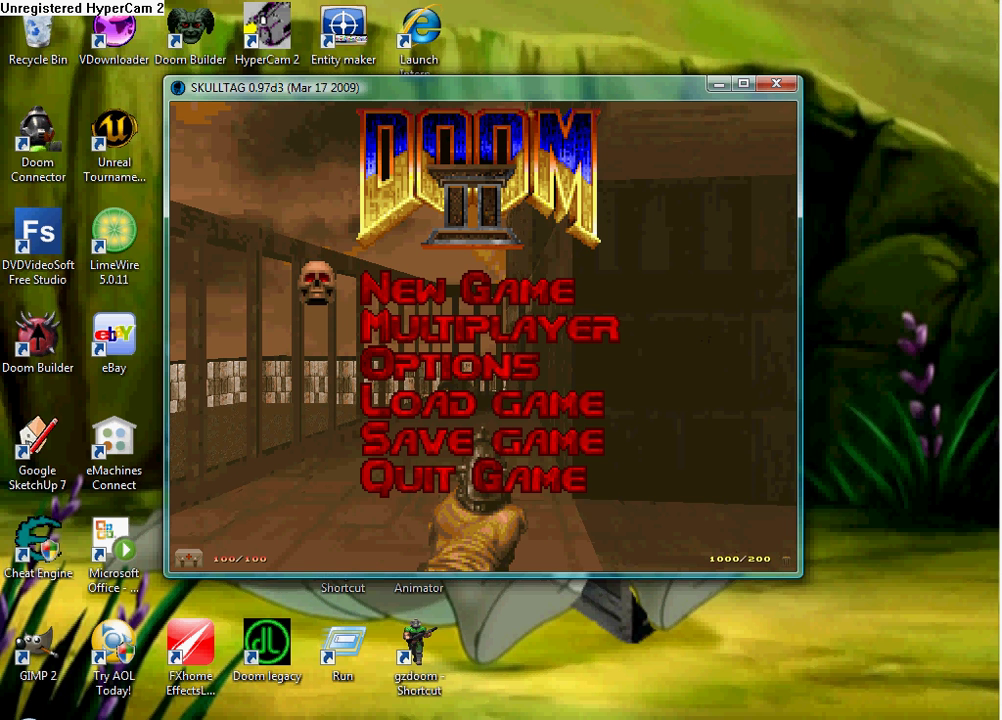
pyautogui.click(604, 718)
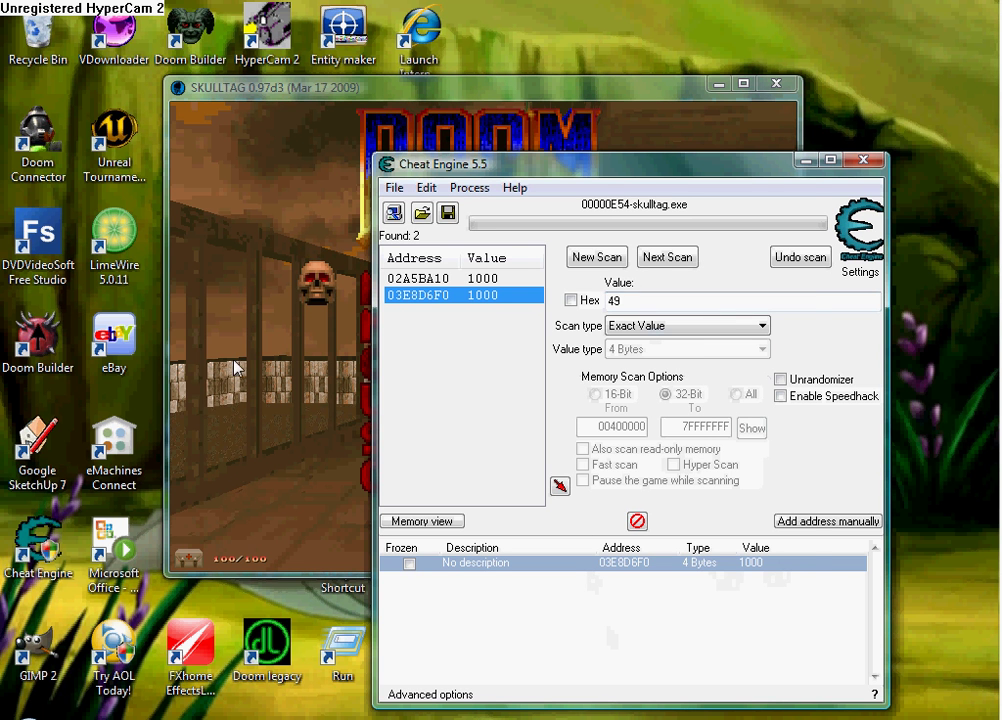
pyautogui.click(282, 366)
pyautogui.press('Escape')
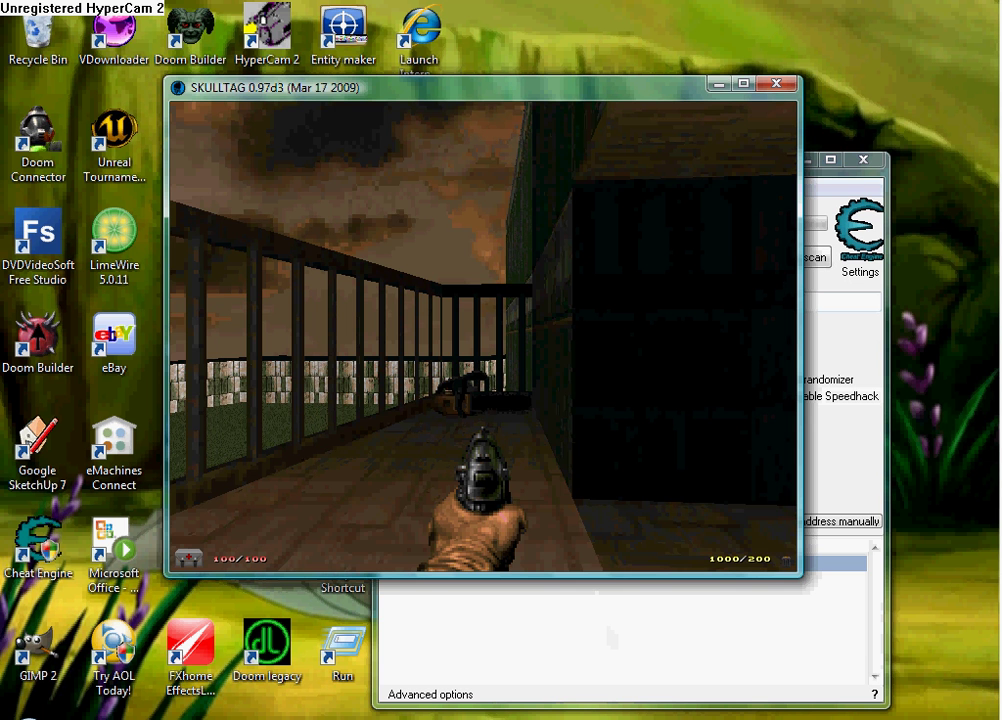
pyautogui.press('Right')
pyautogui.press('ctrl')
pyautogui.press('Right')
pyautogui.press('space')
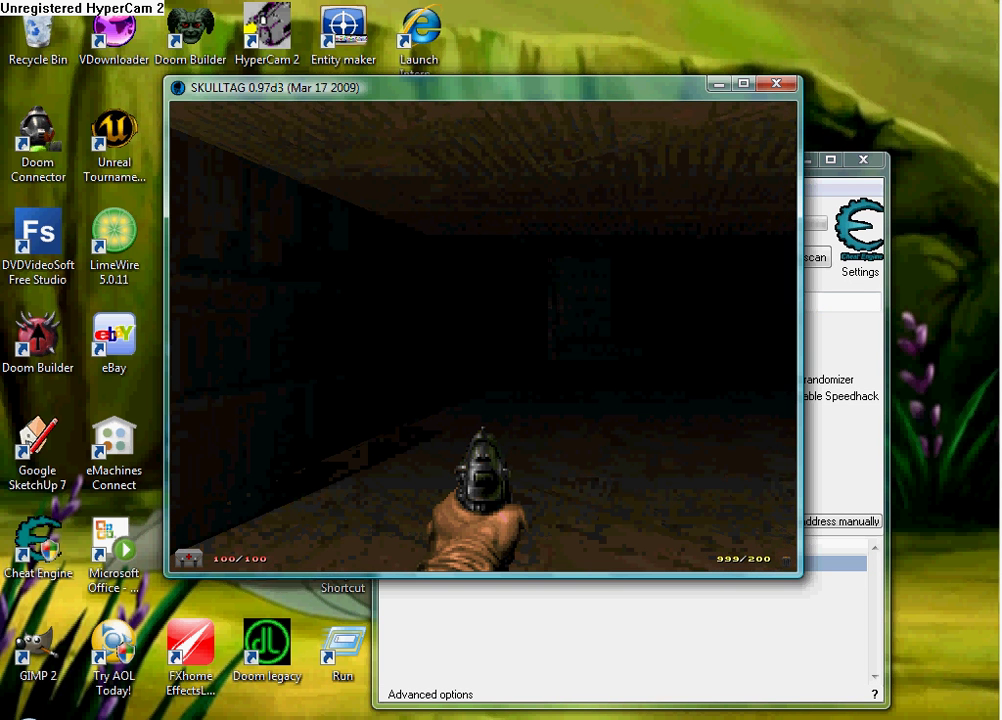
# Pause the game, switch to Cheat Engine, and set address 03E8D6F0 to 1000000 with its value frozen
pyautogui.press('Escape')
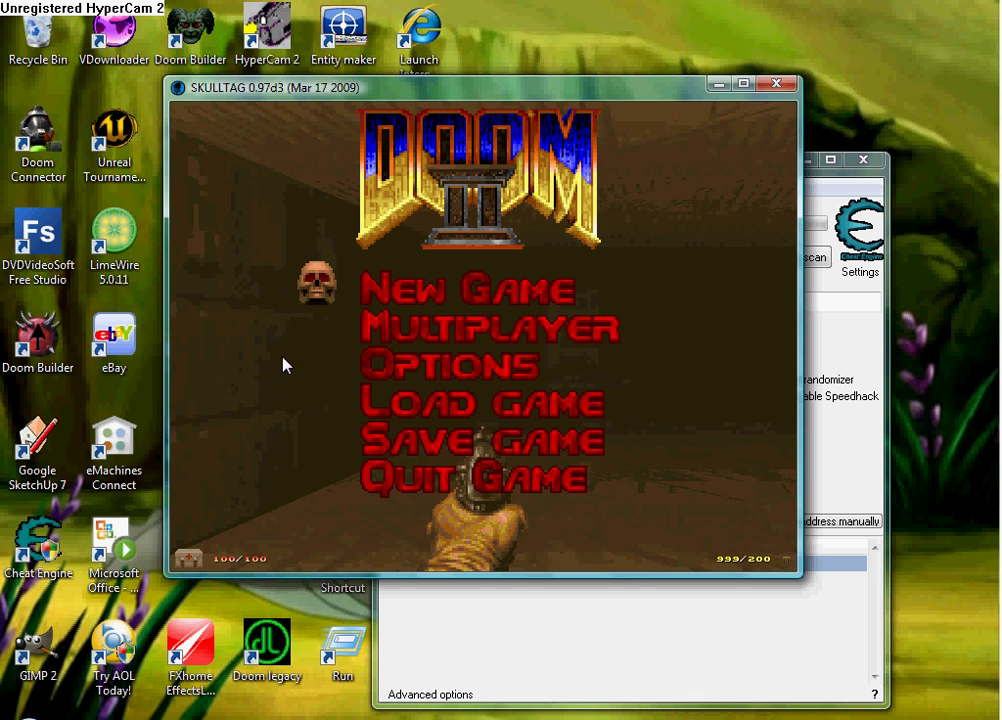
pyautogui.click(666, 609)
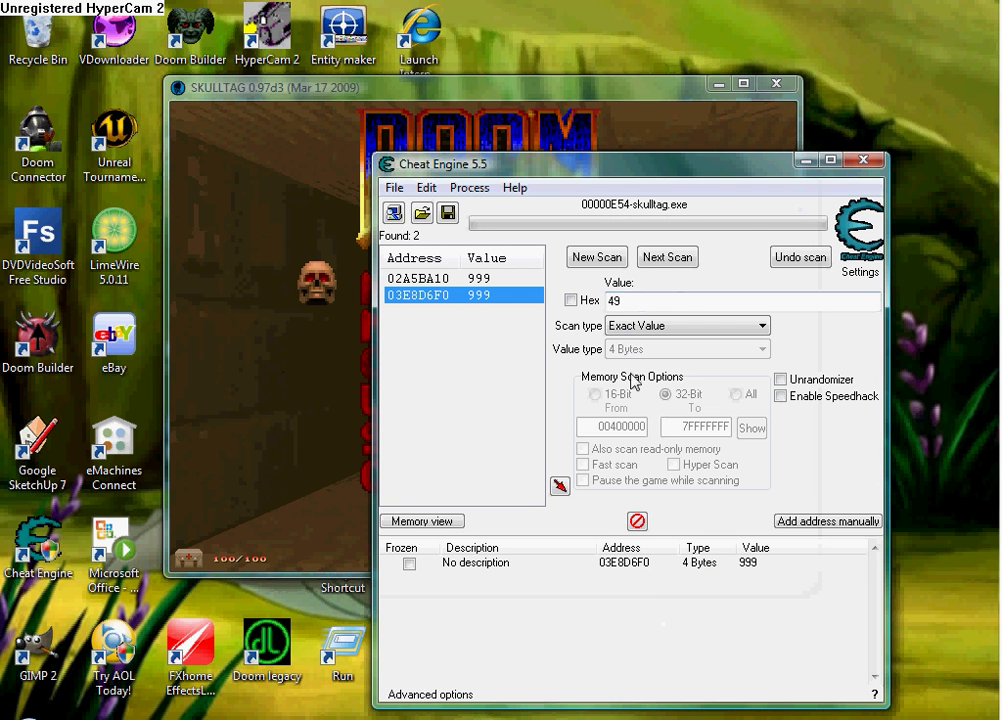
pyautogui.click(627, 297)
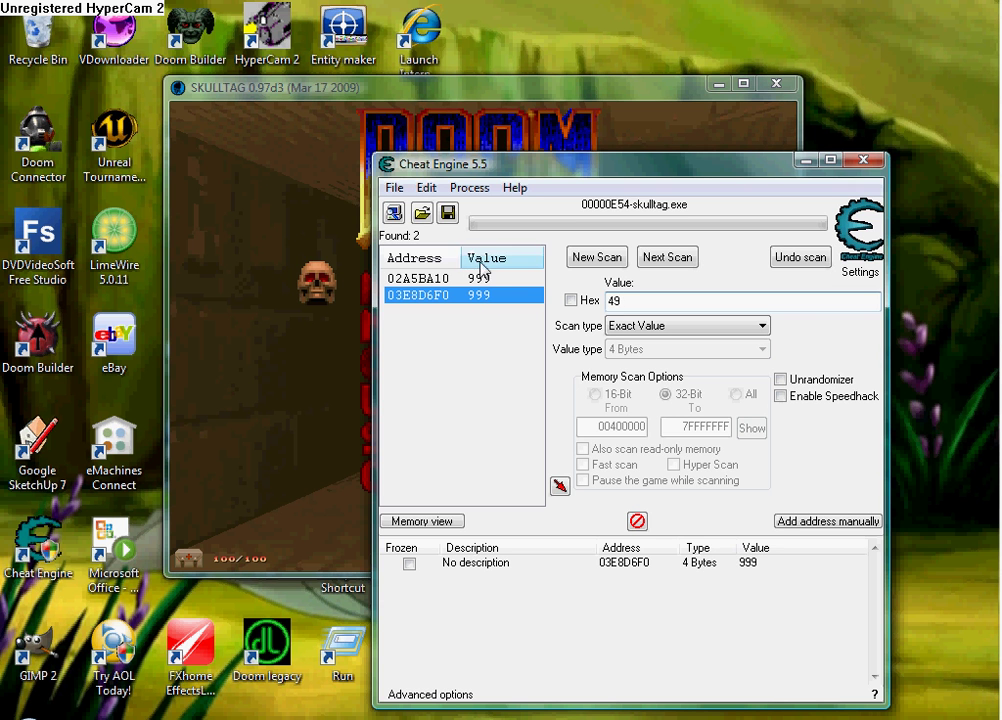
pyautogui.doubleClick(784, 566)
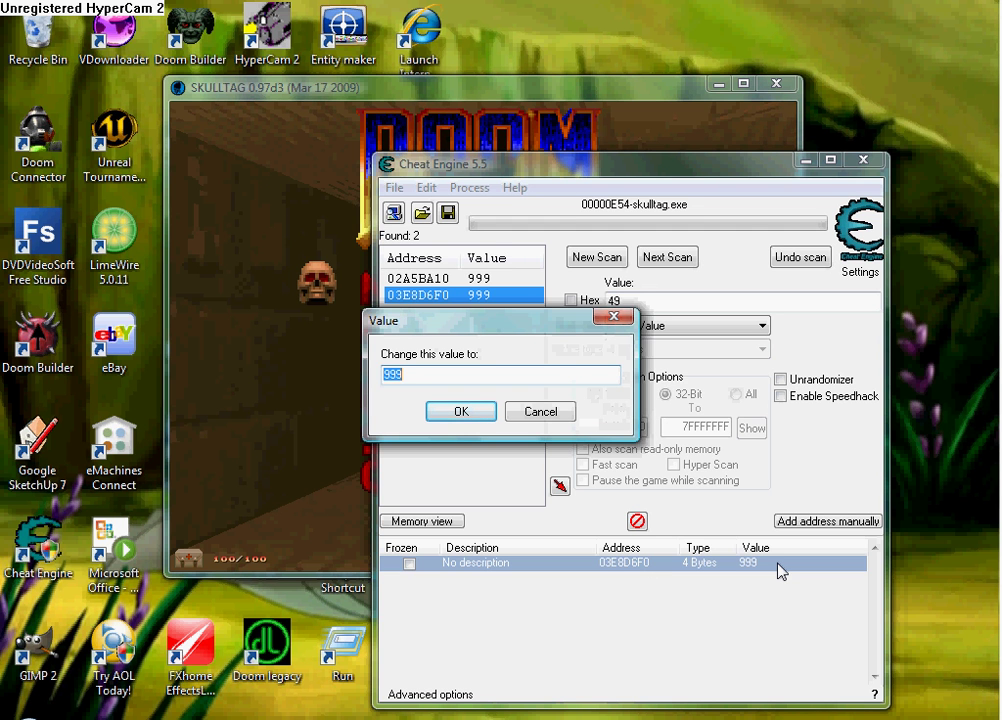
pyautogui.write('1')
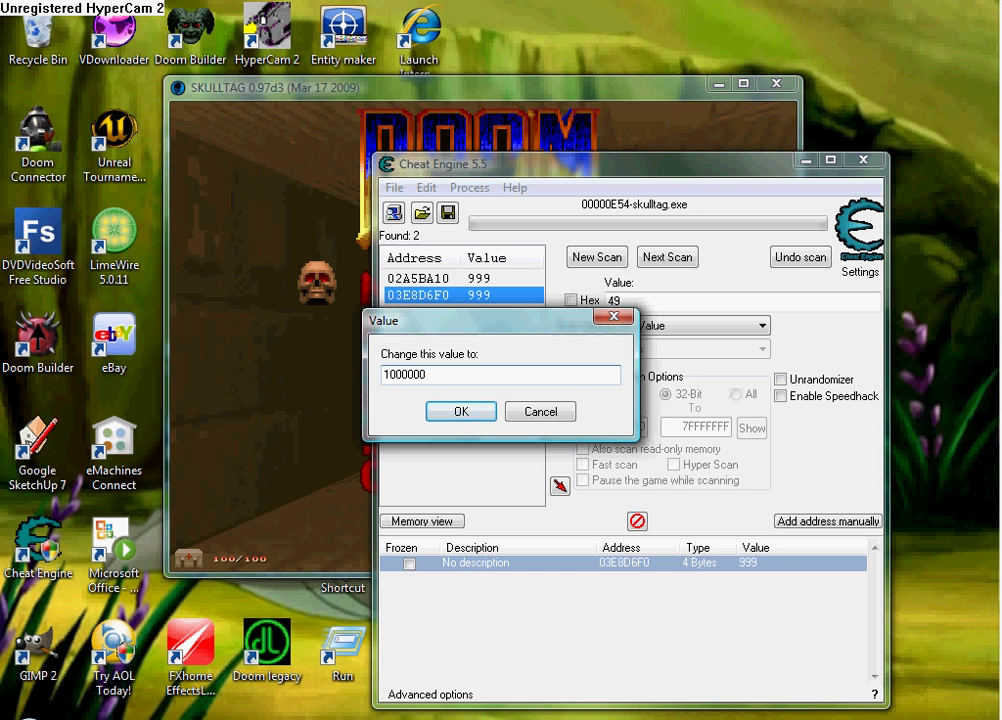
pyautogui.write('000000')
pyautogui.click(468, 416)
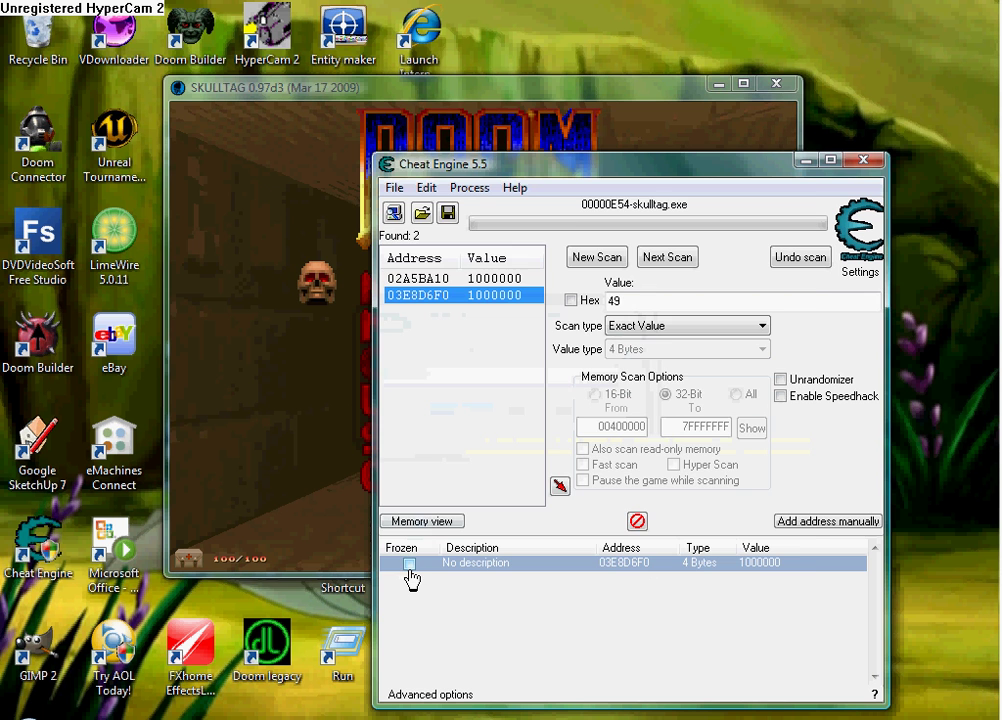
# Return to Skulltag, resume the game, and fire repeated pistol shots while turning to test the frozen ammo
pyautogui.click(335, 550)
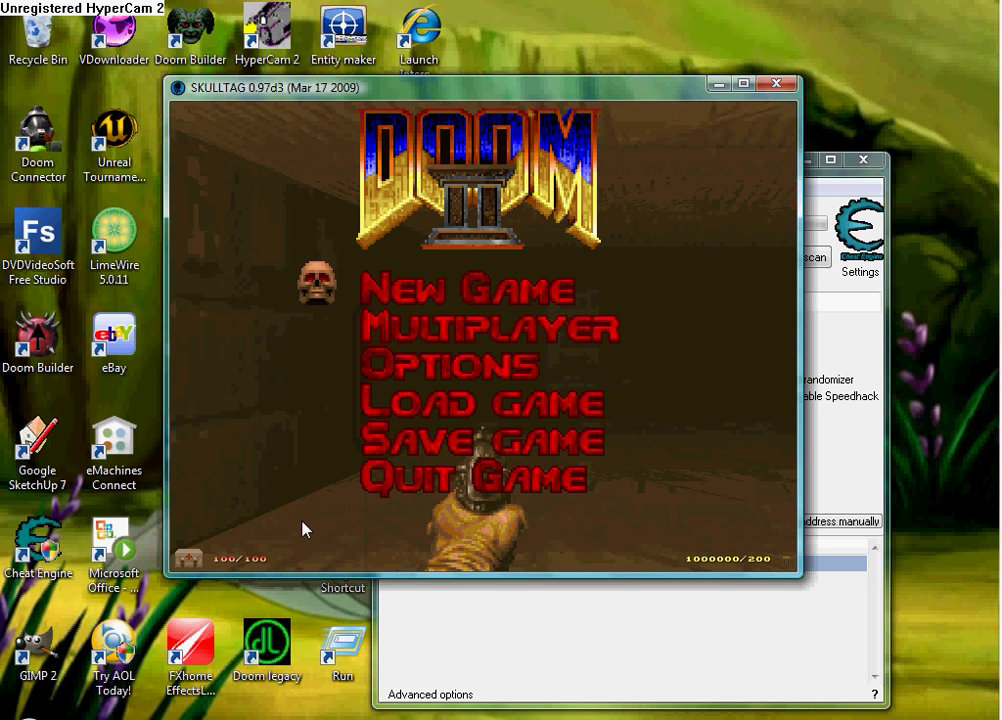
pyautogui.press('Escape')
pyautogui.press('Up')
pyautogui.press('ctrl')
pyautogui.press('Right')
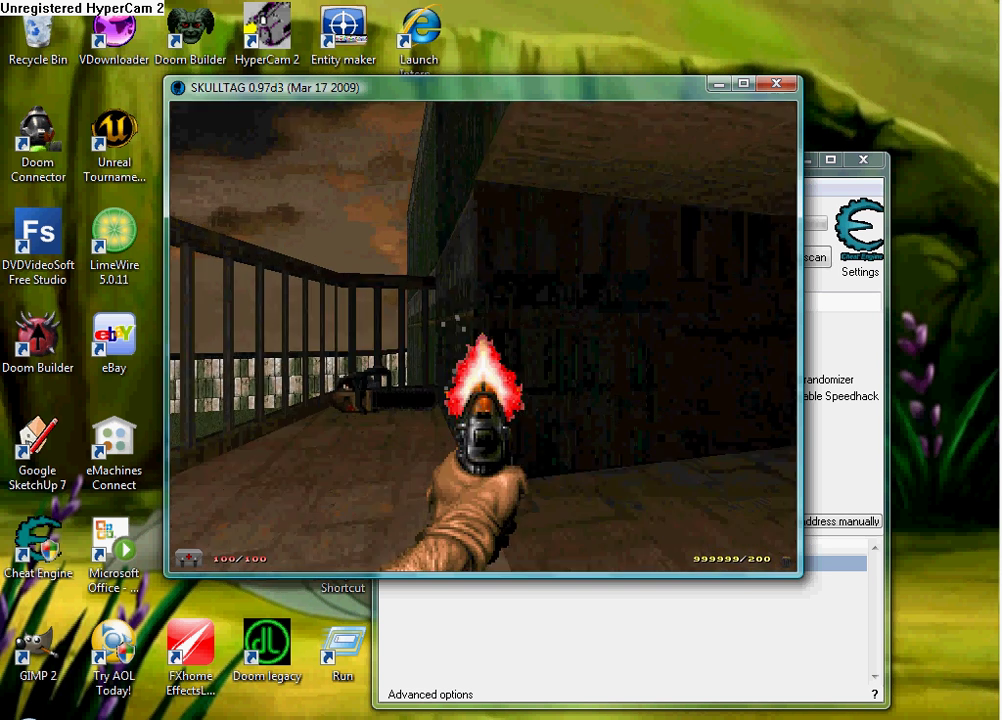
pyautogui.press('ctrl')
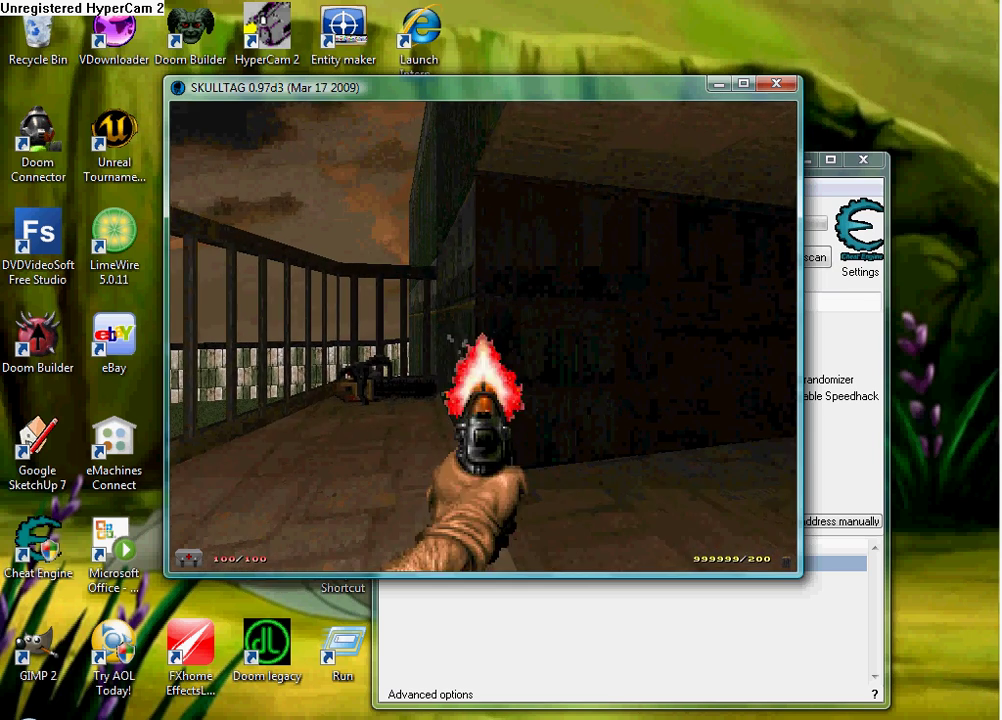
pyautogui.press('ctrl')
pyautogui.press('Left')
pyautogui.press('ctrl')
pyautogui.press('Left')
pyautogui.press('ctrl')
pyautogui.press('ctrl')
pyautogui.press('ctrl')
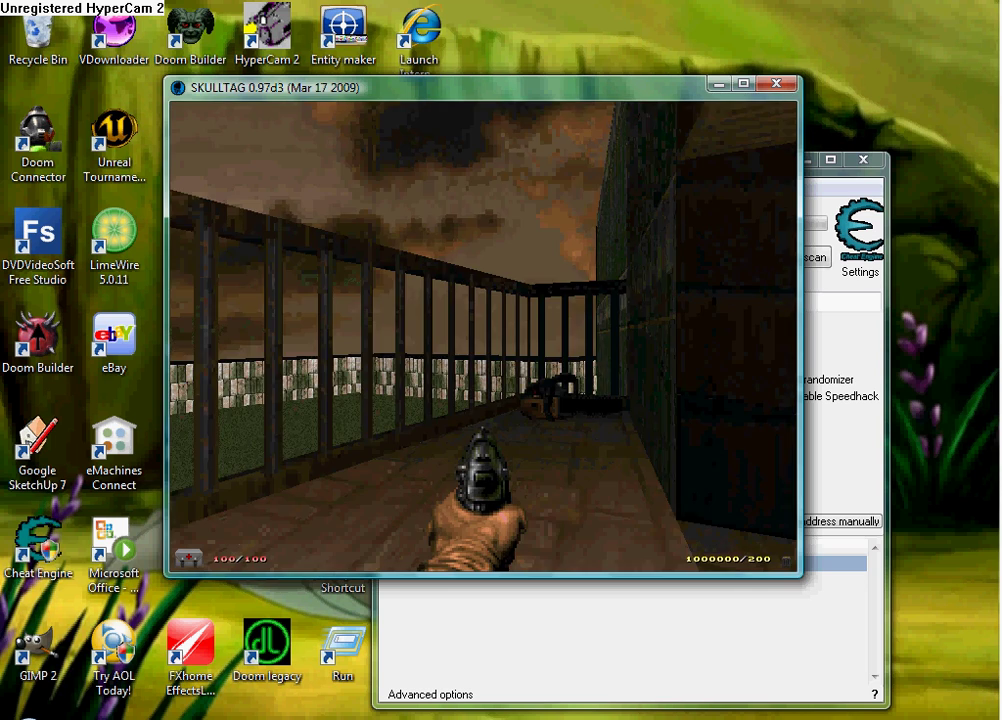
# Turn into the dark room, fire a shot, and move around until the player takes enemy damage
pyautogui.press('Right')
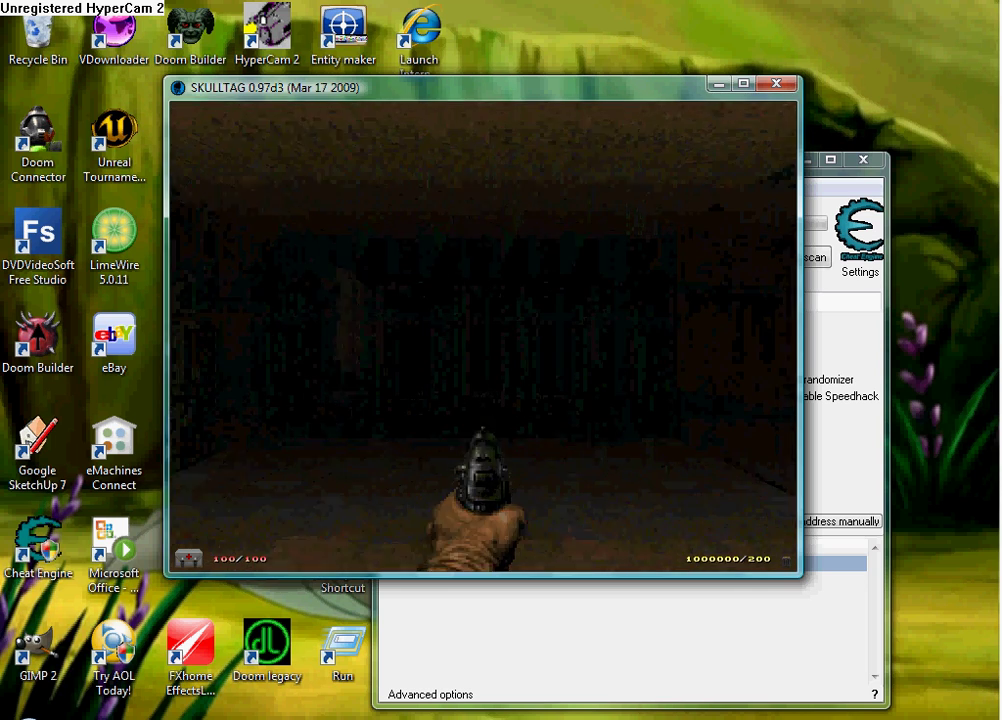
pyautogui.press('ctrl')
pyautogui.press('Up')
pyautogui.press('Left')
pyautogui.press('Right')
pyautogui.press('Left')
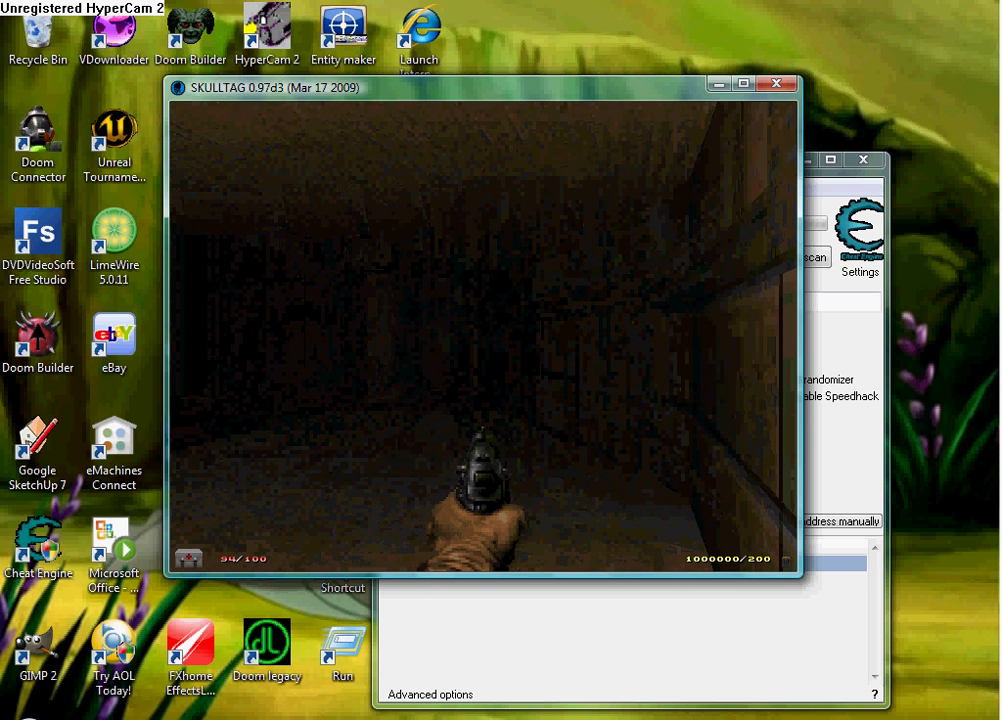
# Pause the game and run a new first scan in Cheat Engine for the exact health value 94
pyautogui.press('Escape')
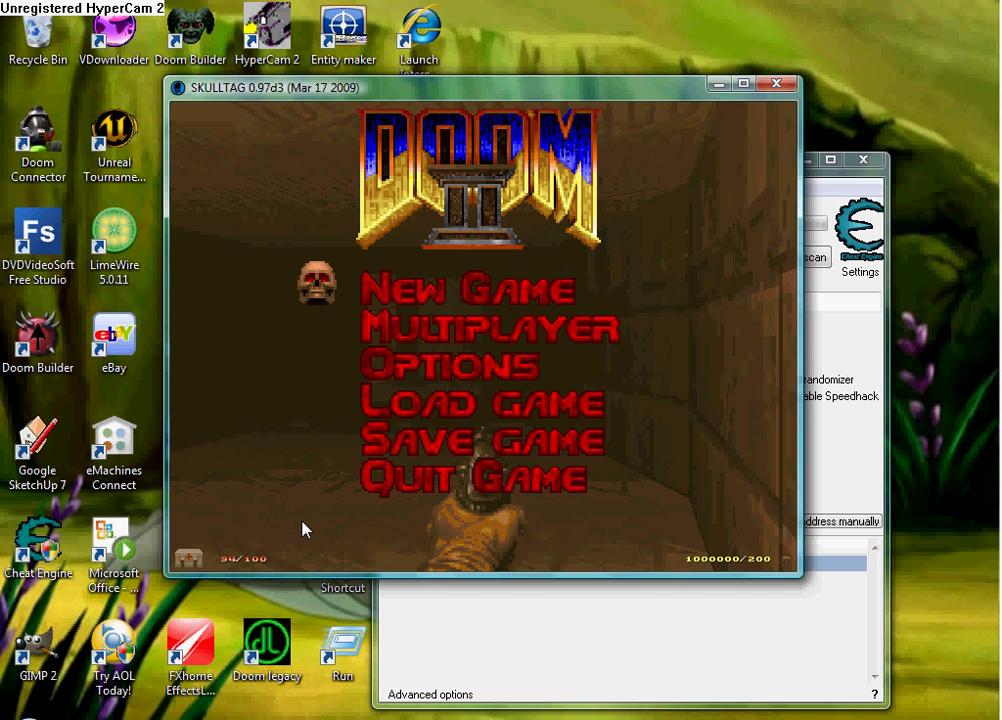
pyautogui.click(501, 636)
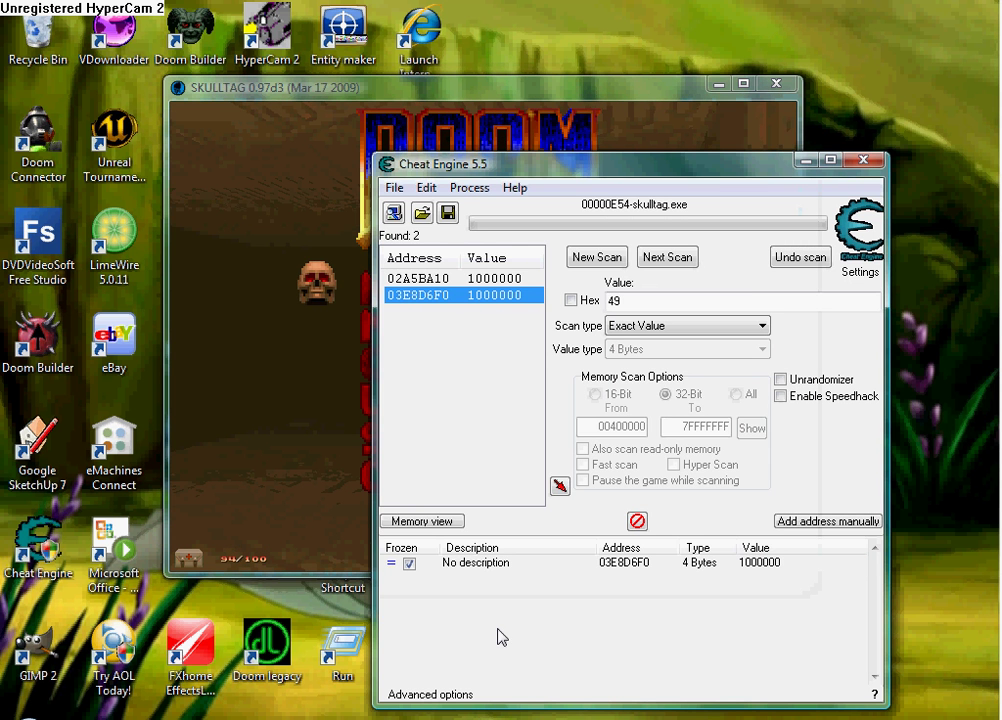
pyautogui.doubleClick(659, 301)
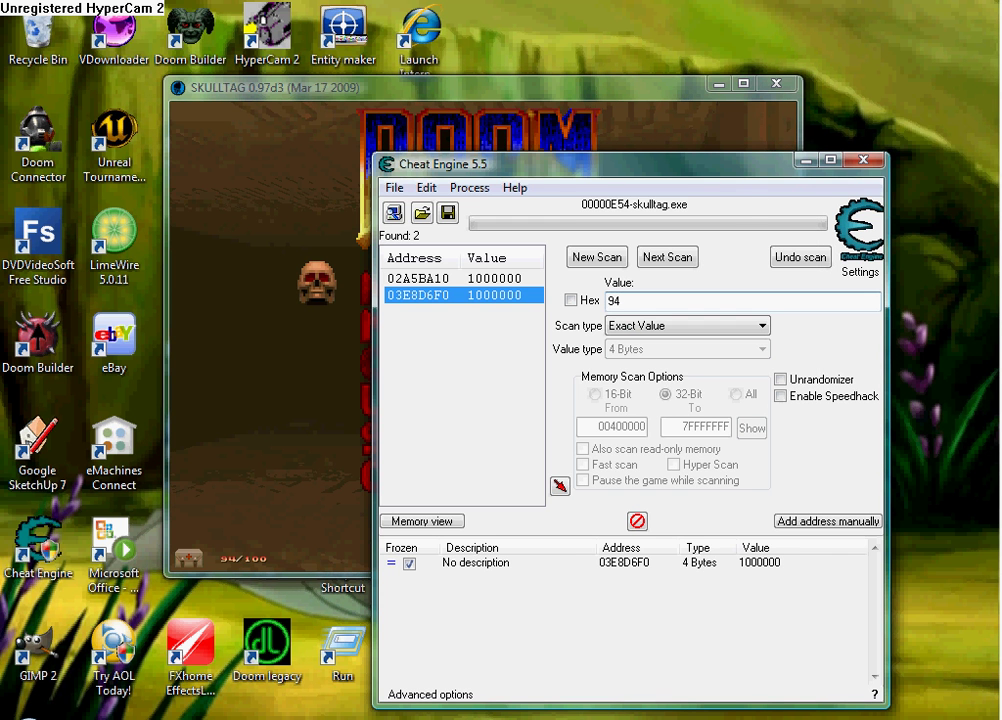
pyautogui.click(621, 260)
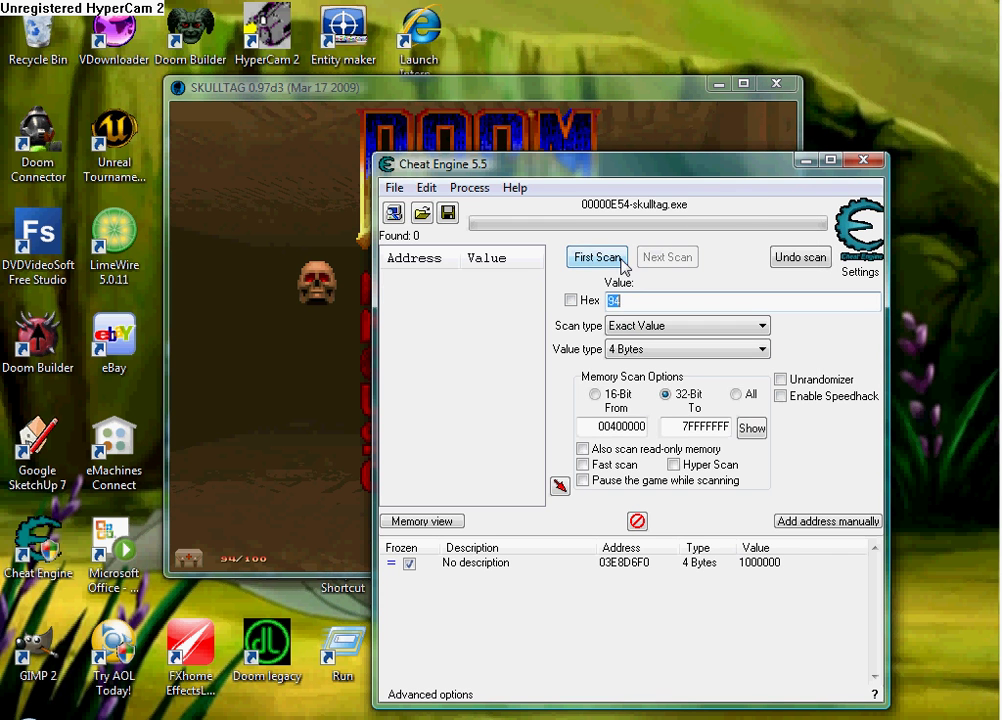
pyautogui.click(590, 260)
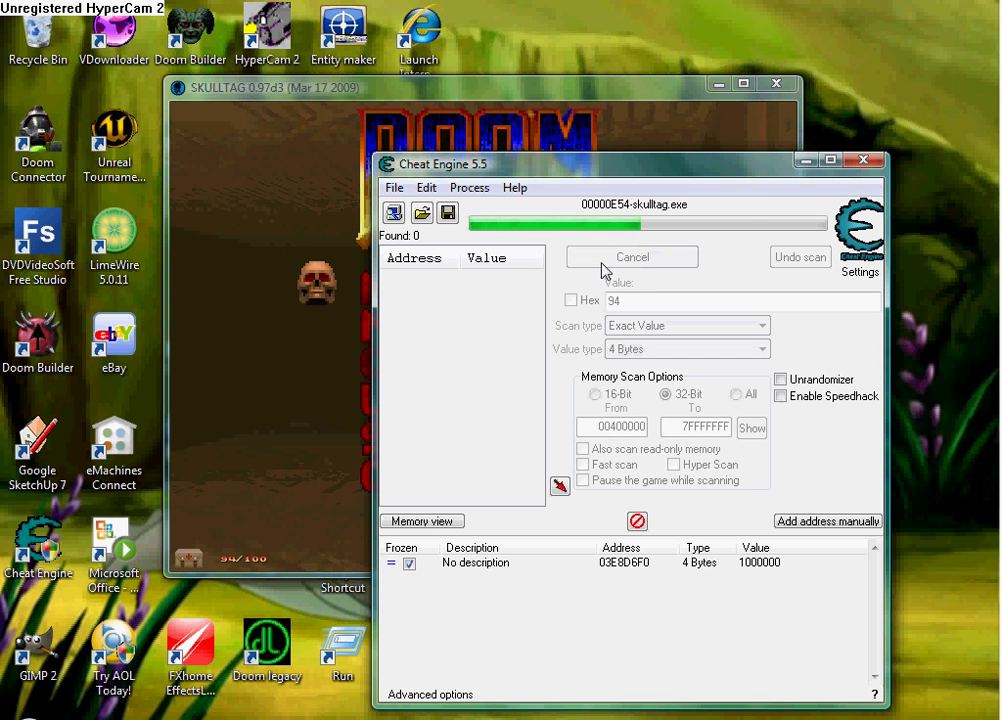
# Return to Skulltag, resume the game, and walk through the dark room to where the enemies on the steps are in view
pyautogui.click(311, 433)
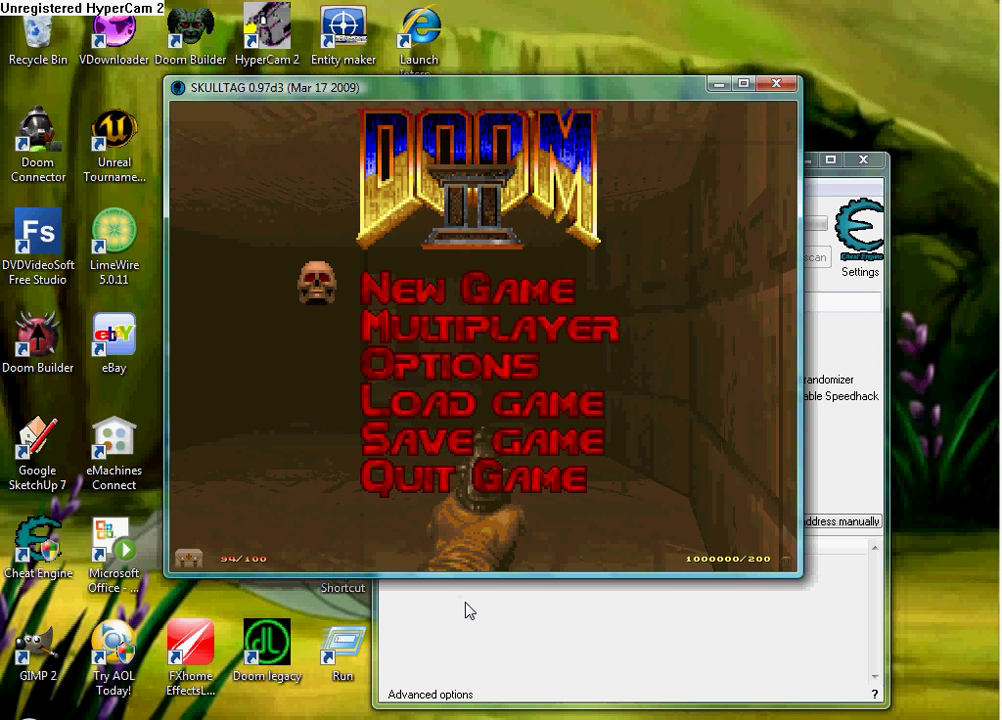
pyautogui.press('Escape')
pyautogui.press('Up')
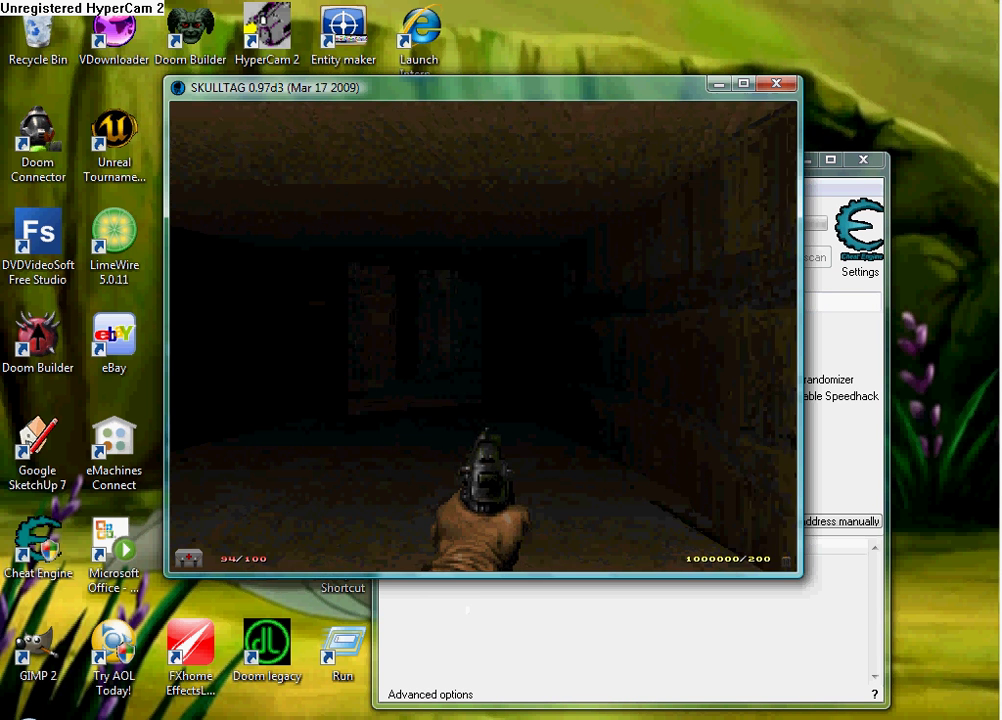
pyautogui.press('Left')
pyautogui.press('Up')
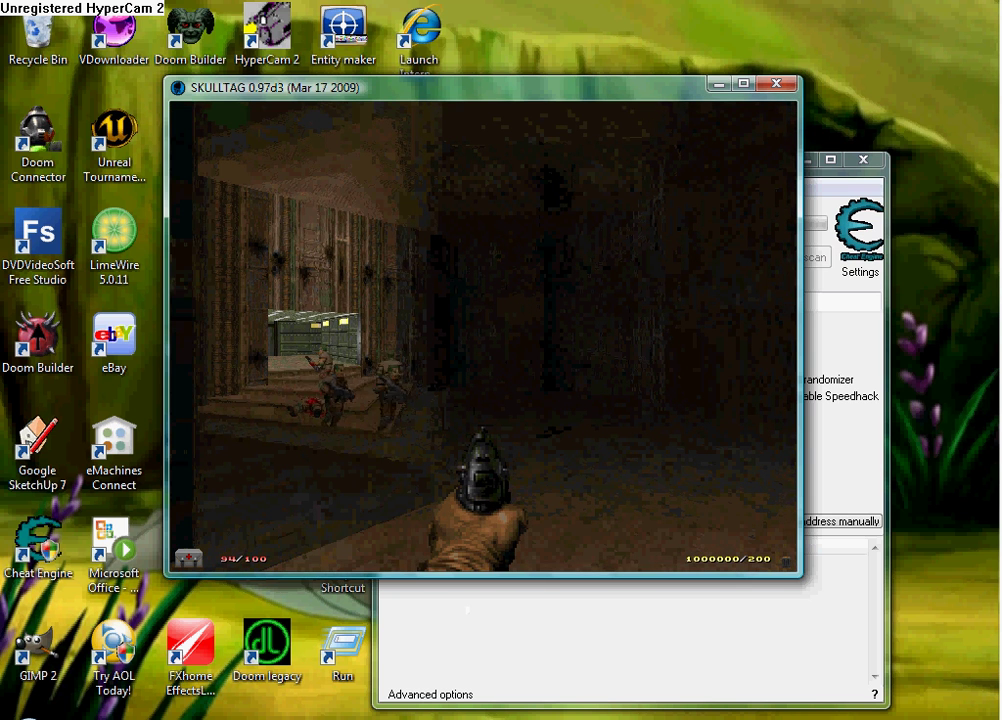
pyautogui.press('Down')
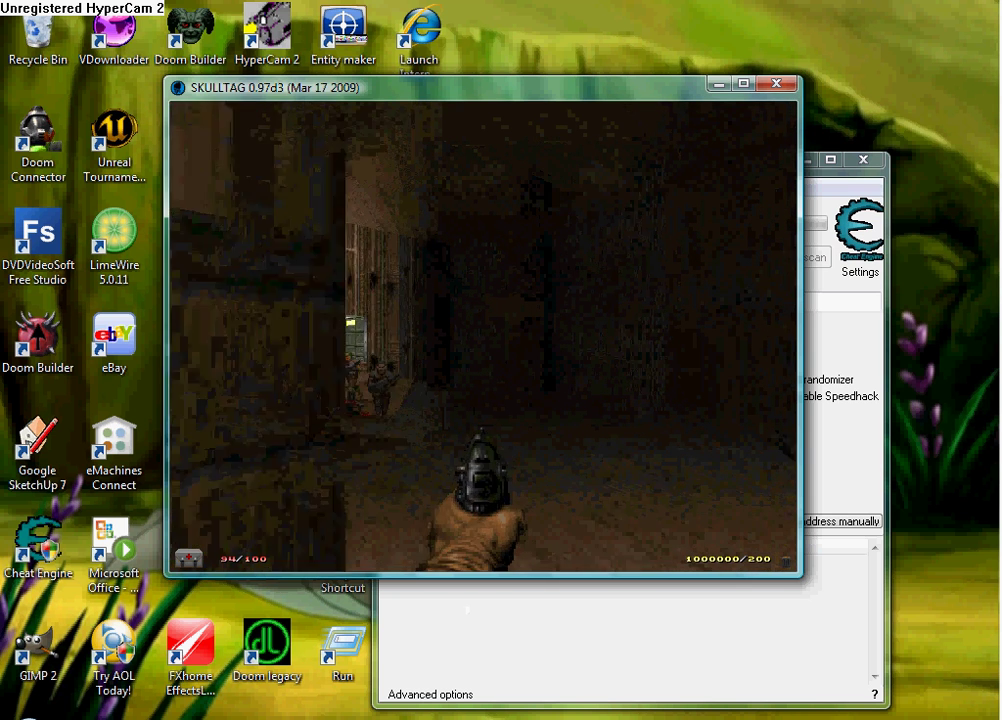
pyautogui.press('Up')
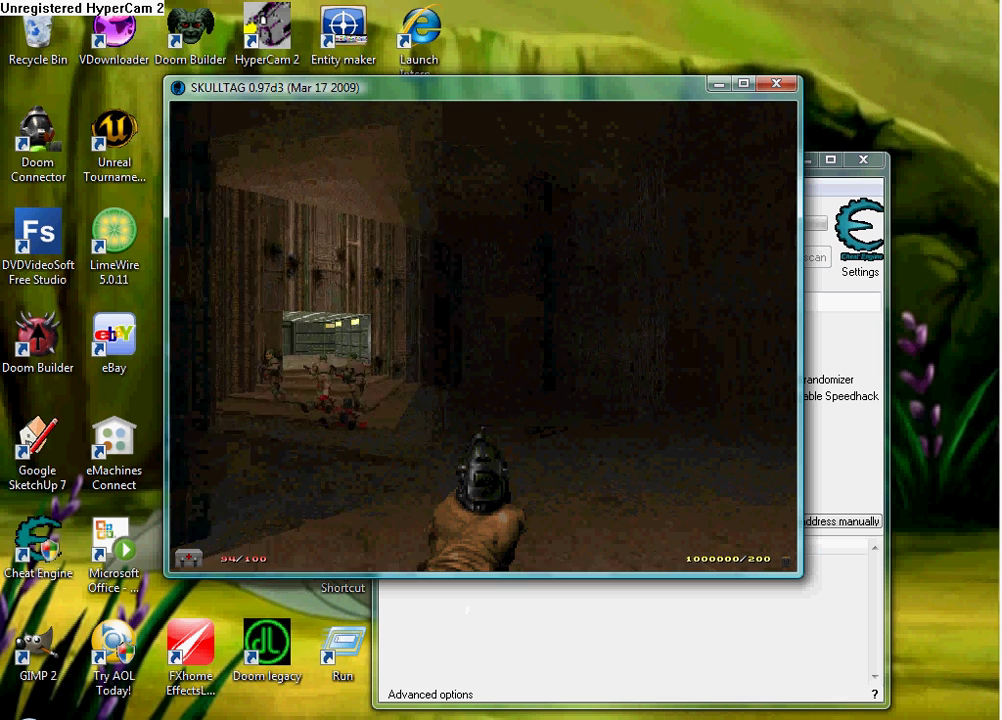
# Face the enemies by the lit doorway to take more damage, and retreat behind the wall
pyautogui.press('Down')
pyautogui.press('Left')
pyautogui.press('Up')
pyautogui.press('Left')
pyautogui.press('Right')
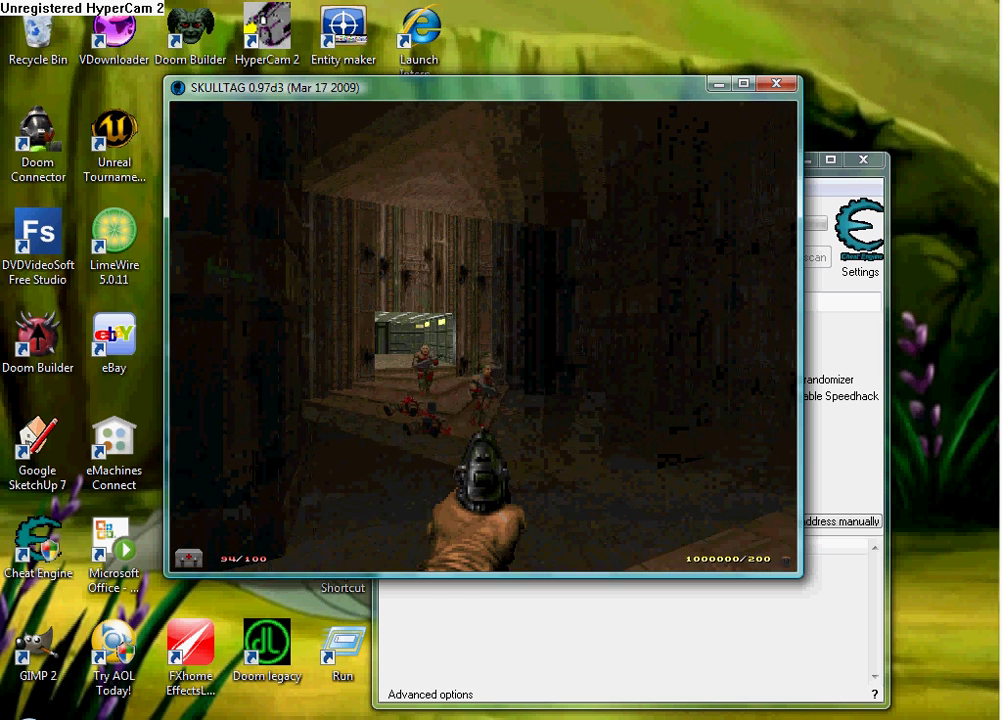
pyautogui.press('Left')
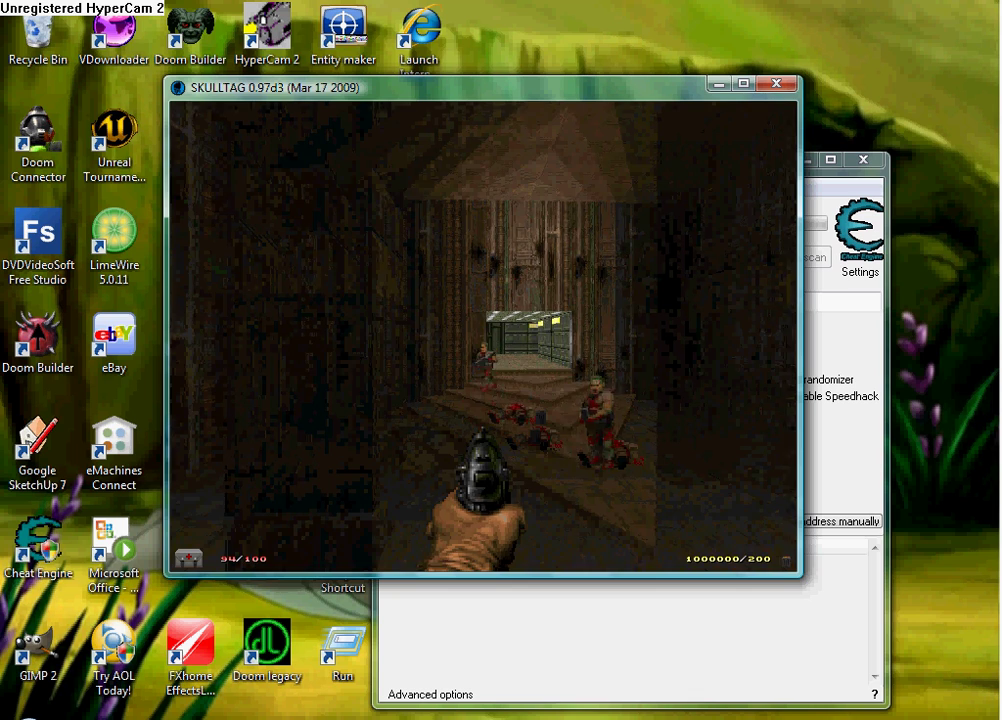
pyautogui.press('Down')
pyautogui.press('Right')
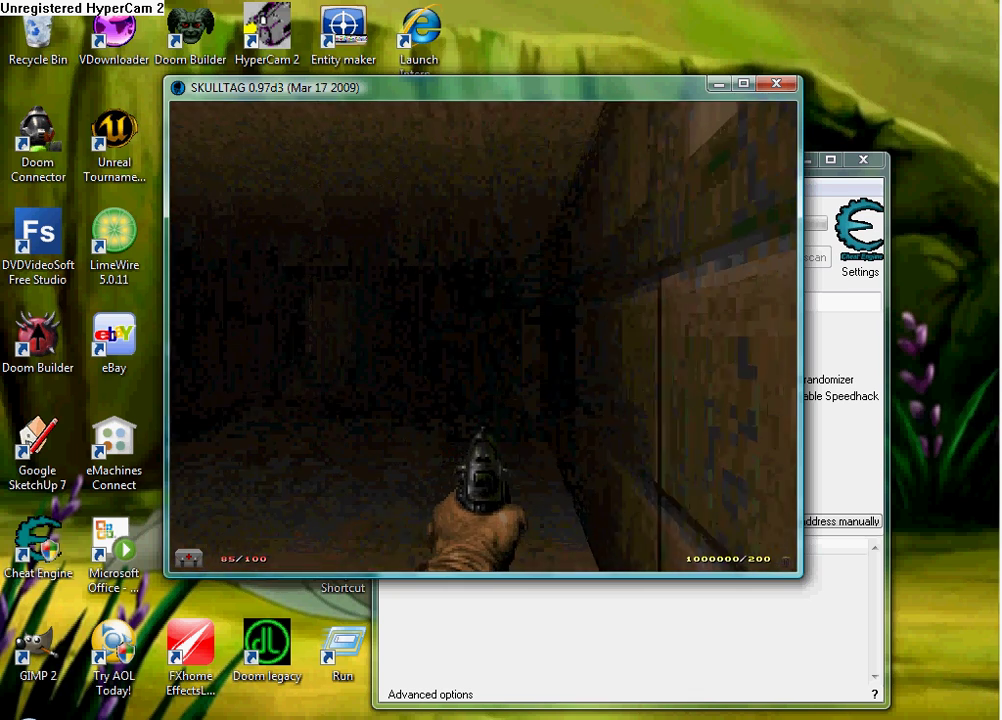
# Pause the game and narrow the Cheat Engine results with a next scan for the exact value 85
pyautogui.press('Escape')
pyautogui.click(465, 640)
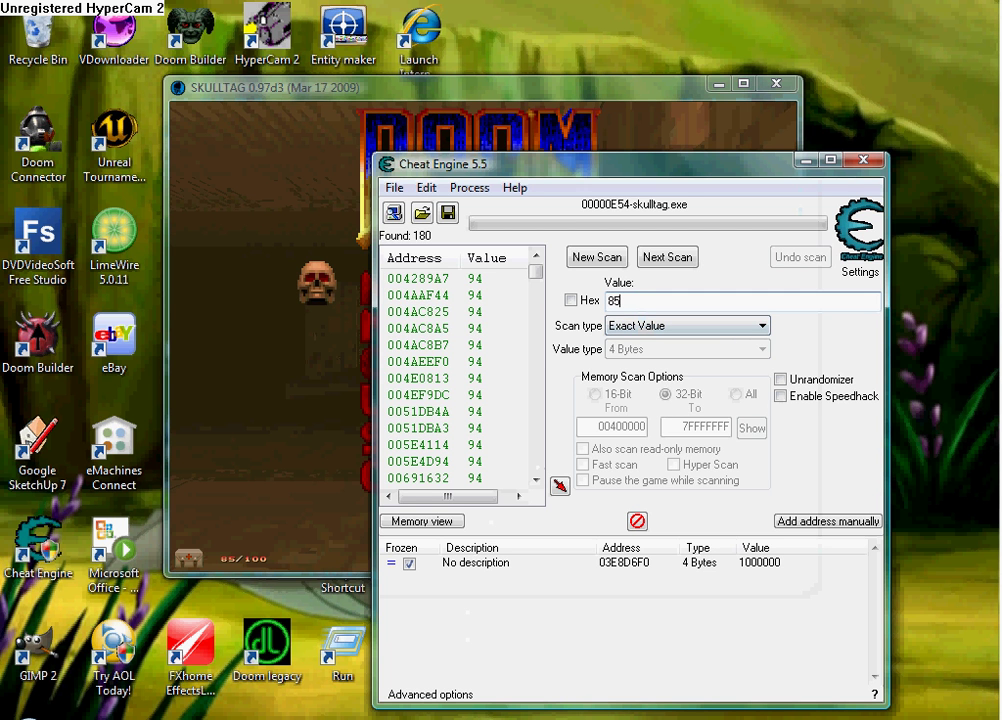
pyautogui.click(654, 257)
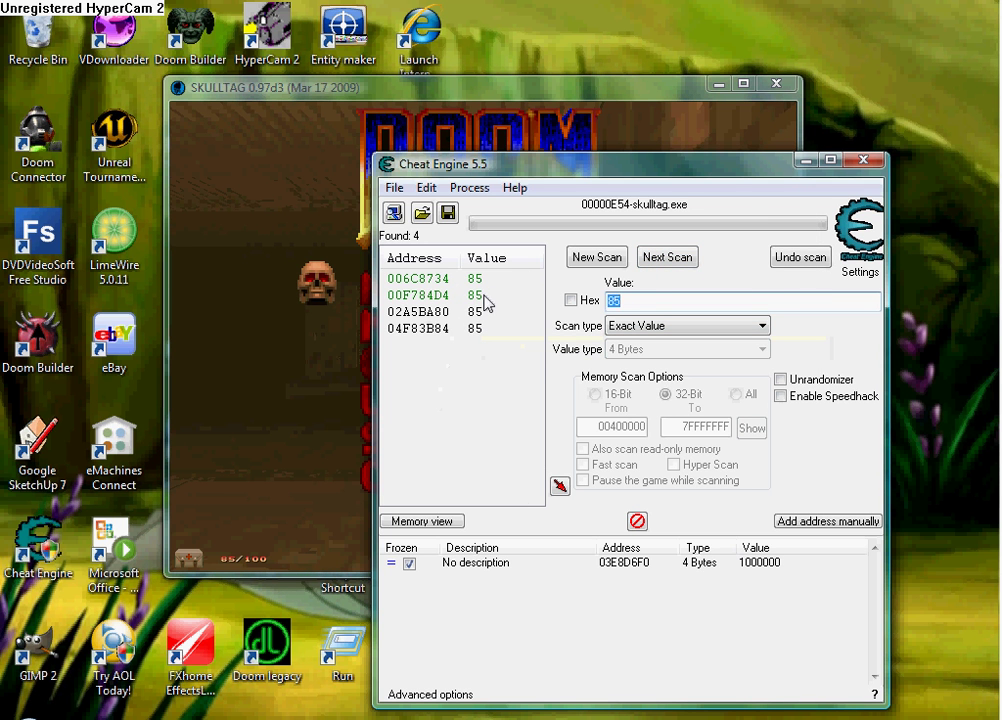
# Add the found address 04F83B84 to the address list and set its value to 999
pyautogui.doubleClick(476, 330)
pyautogui.doubleClick(742, 580)
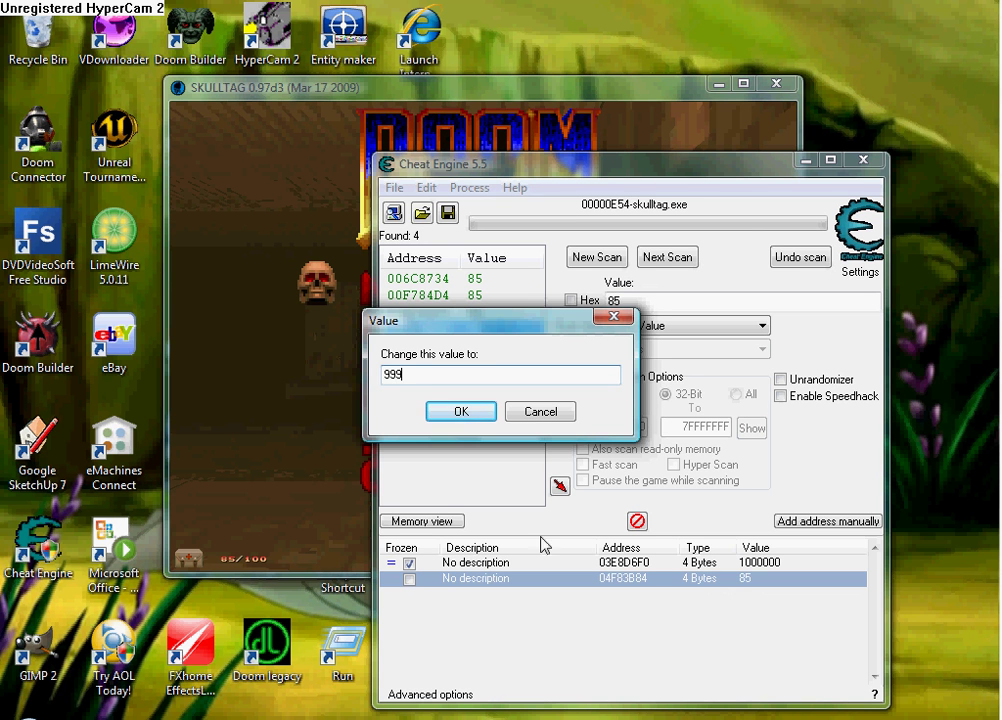
pyautogui.click(456, 414)
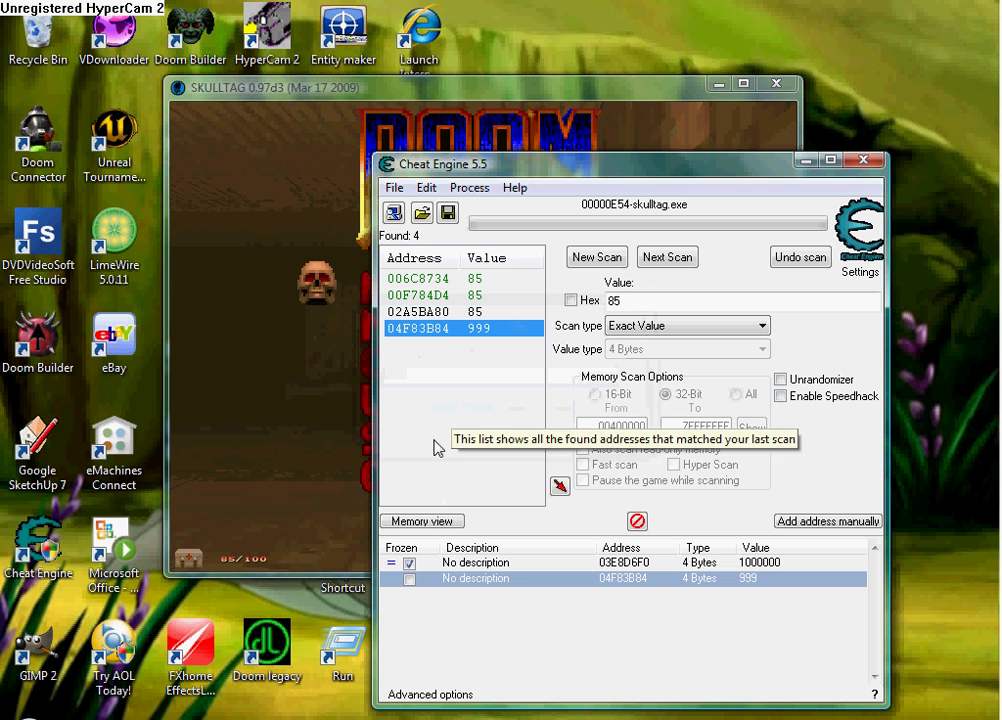
# Add the found address 02A5BA80 to the address list and set its value to 999
pyautogui.doubleClick(478, 312)
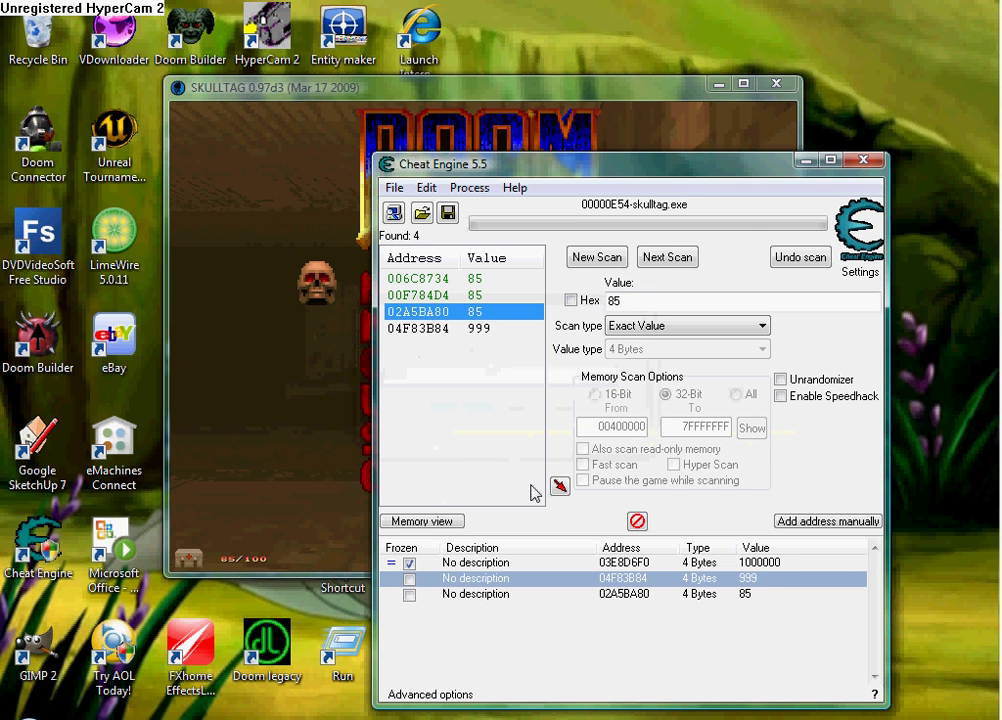
pyautogui.doubleClick(748, 594)
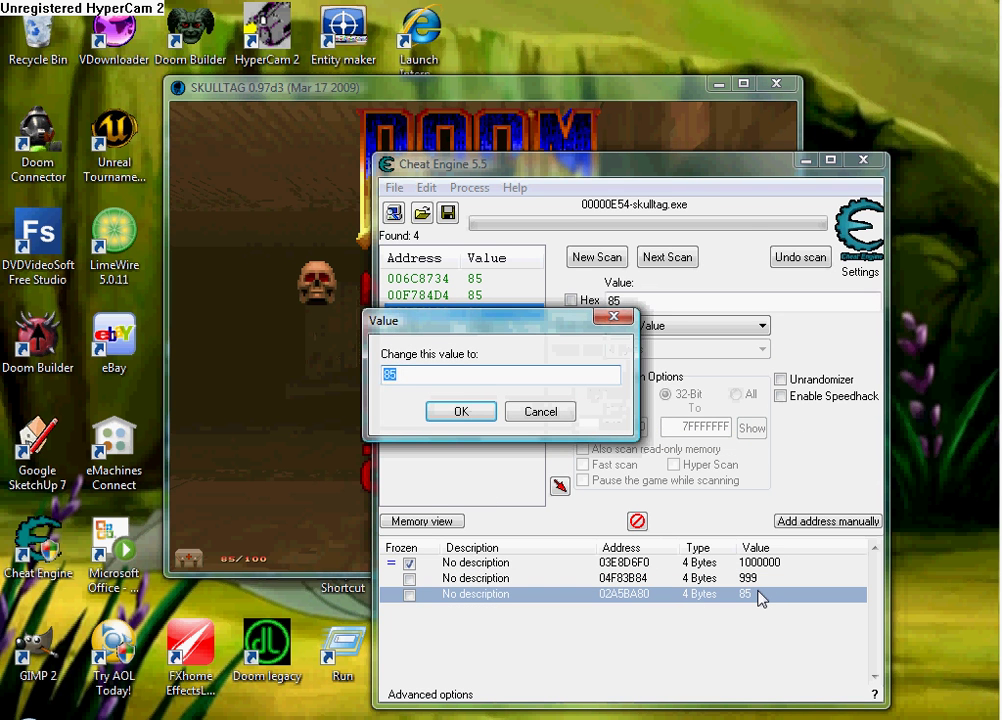
pyautogui.write('999')
pyautogui.press('Return')
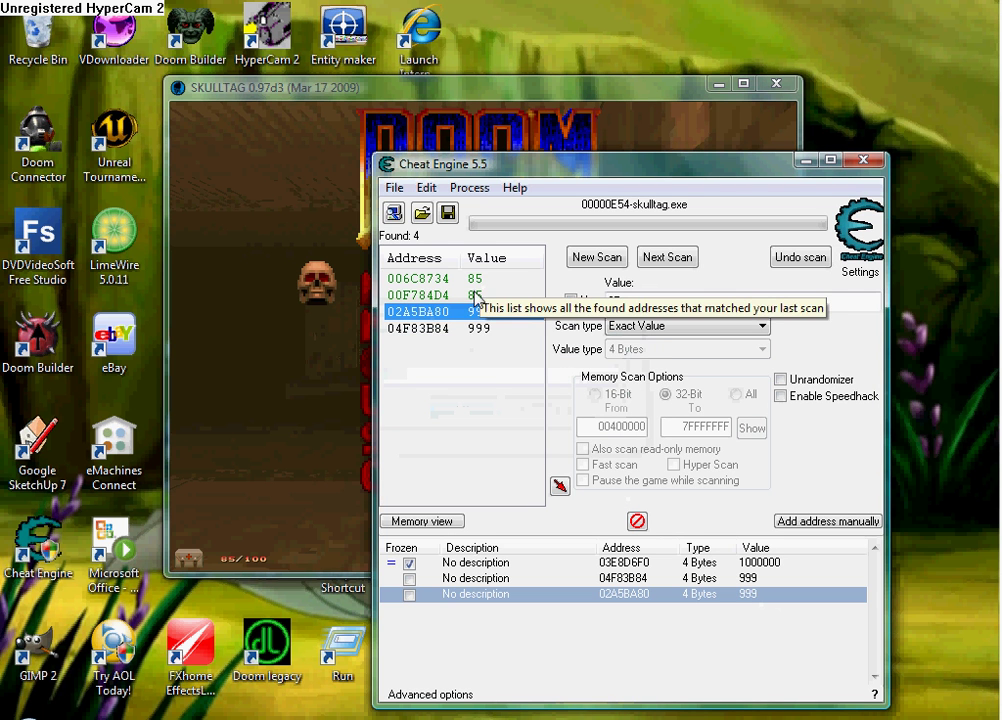
# Add the found address 00F784D4 to the address list and set its value to 999
pyautogui.doubleClick(475, 296)
pyautogui.doubleClick(740, 610)
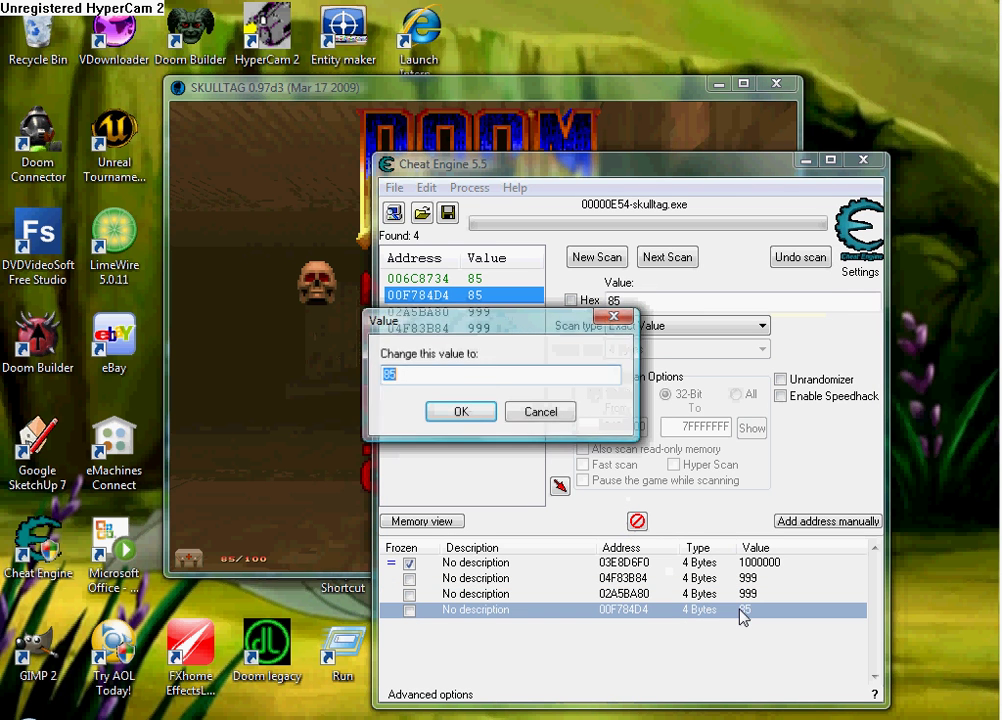
pyautogui.write('999')
pyautogui.press('Return')
# Add the found address 006C8734 to the address list and set its value to 999
pyautogui.doubleClick(472, 283)
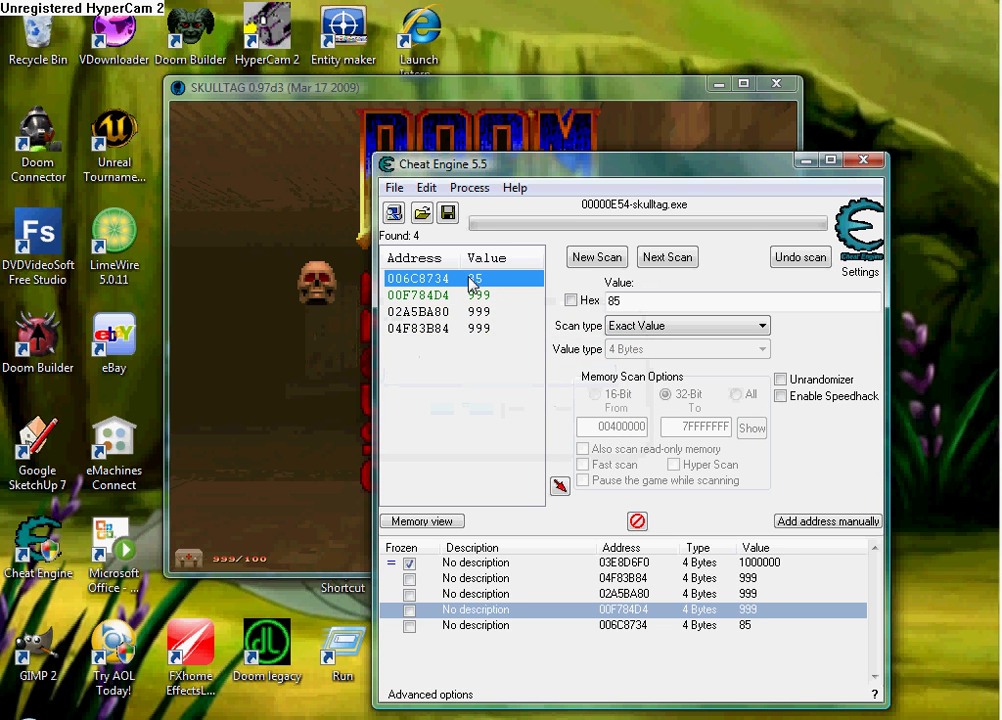
pyautogui.doubleClick(752, 627)
pyautogui.write('999')
pyautogui.press('Return')
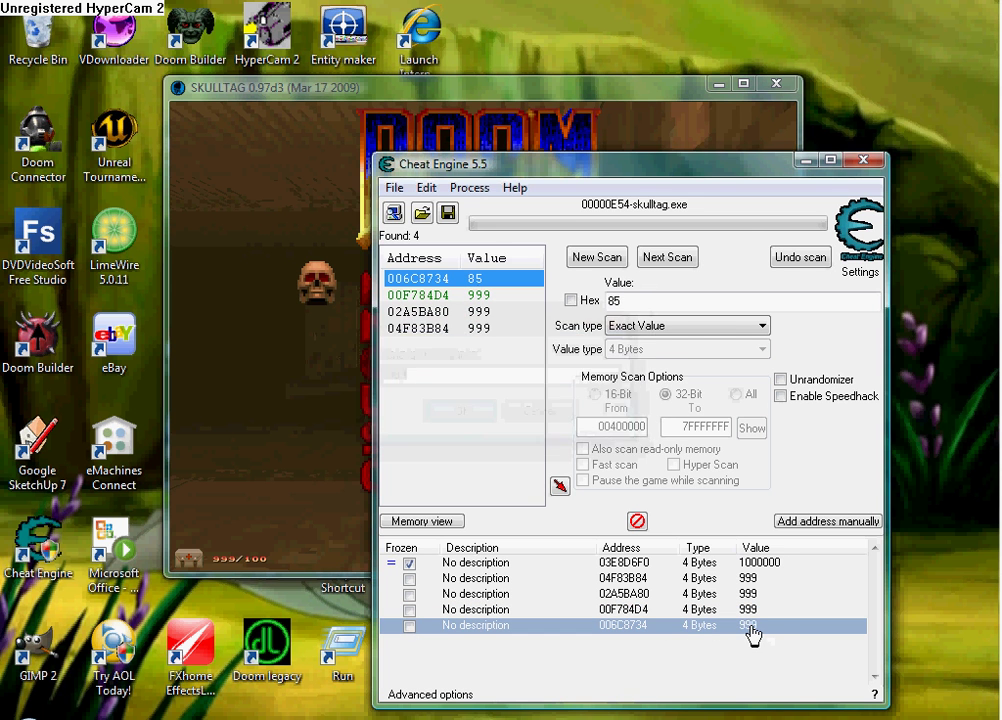
# Freeze the four health addresses 04F83B84, 02A5BA80, 00F784D4 and 006C8734 at 999
pyautogui.click(410, 579)
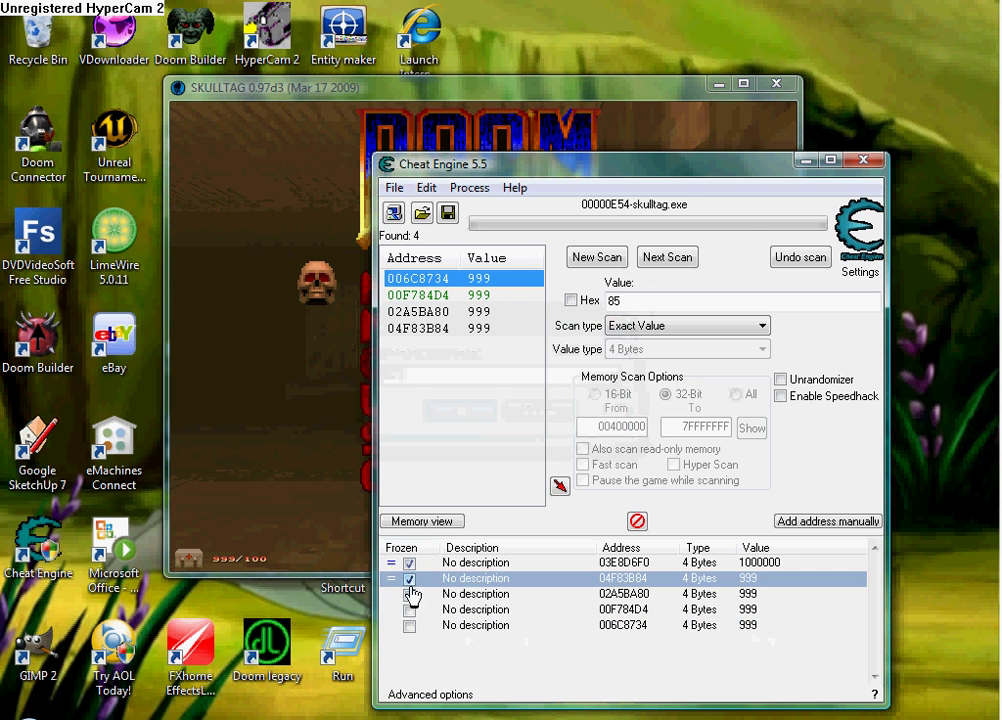
pyautogui.click(410, 594)
pyautogui.click(410, 609)
pyautogui.click(410, 625)
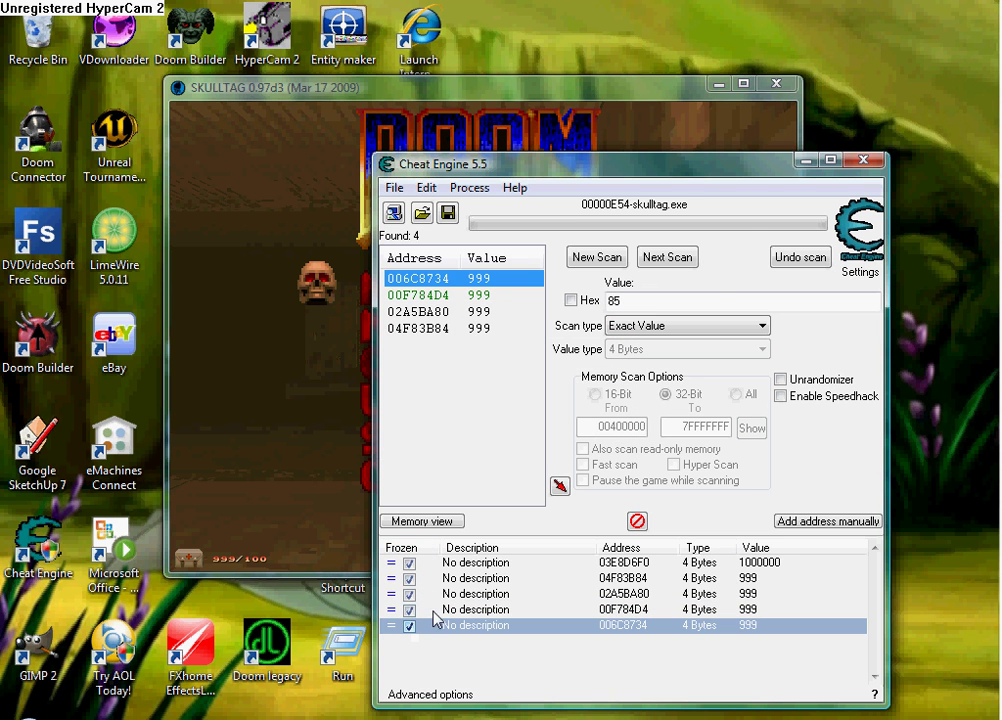
# Minimize Cheat Engine, resume the Skulltag game and walk through the dark room towards the enemies at the lit doorway
pyautogui.click(805, 161)
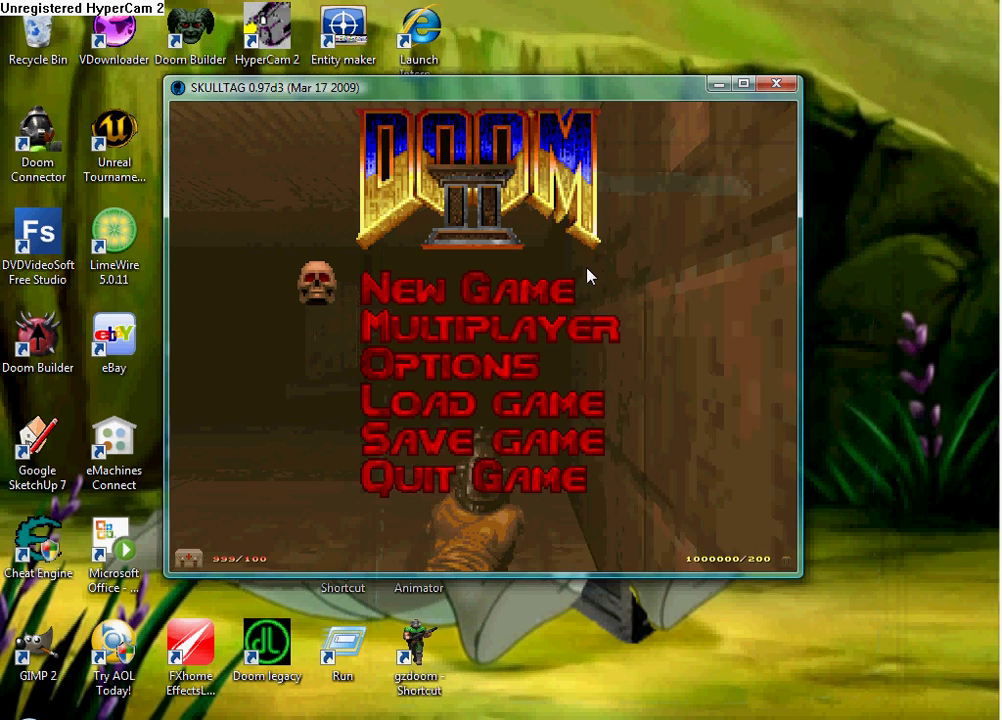
pyautogui.press('Escape')
pyautogui.press('w')
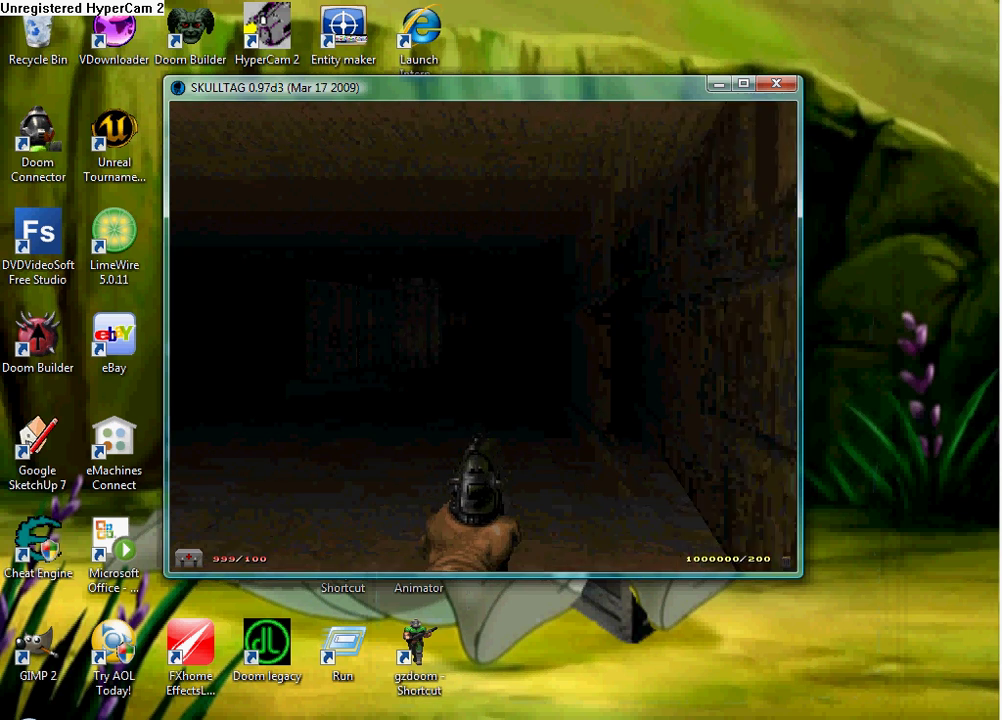
pyautogui.press('w')
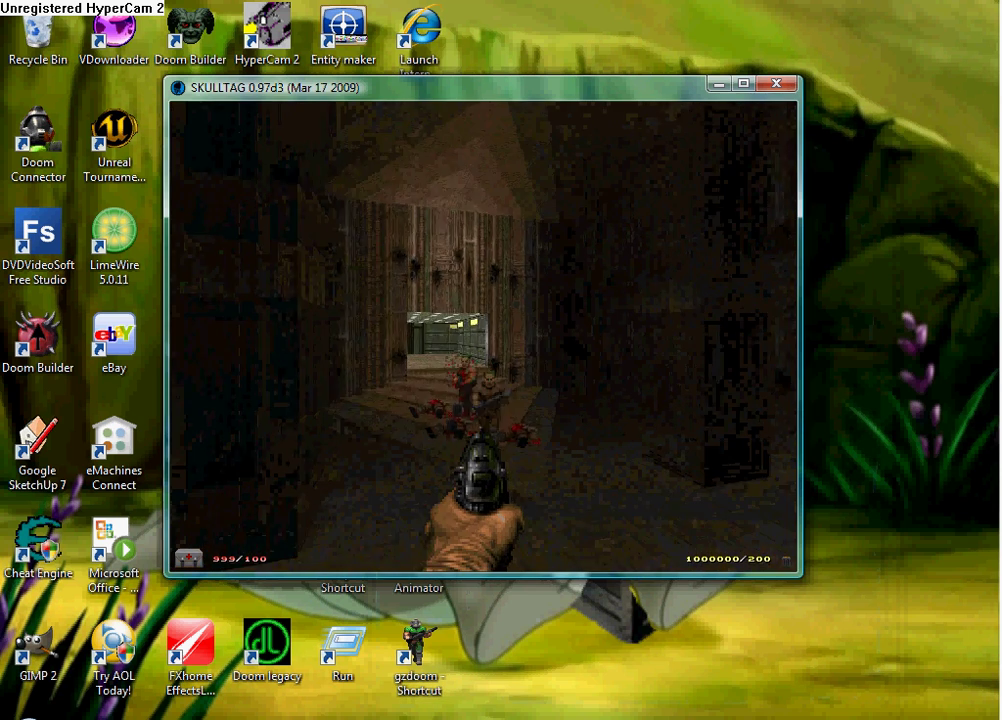
pyautogui.press('w')
pyautogui.press('Up')
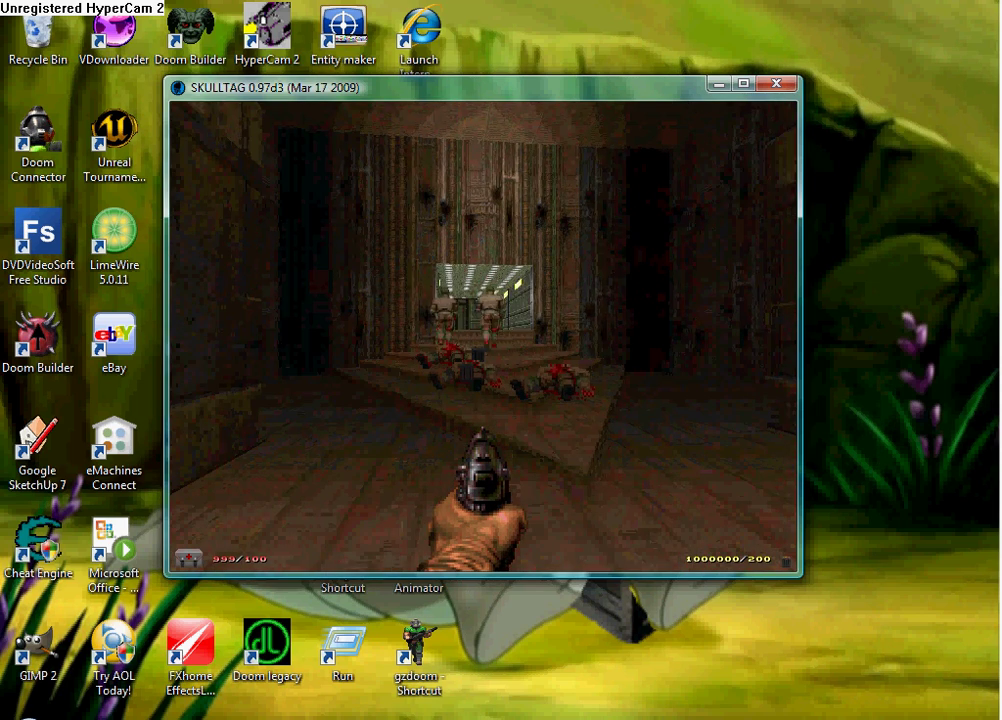
pyautogui.press('Up')
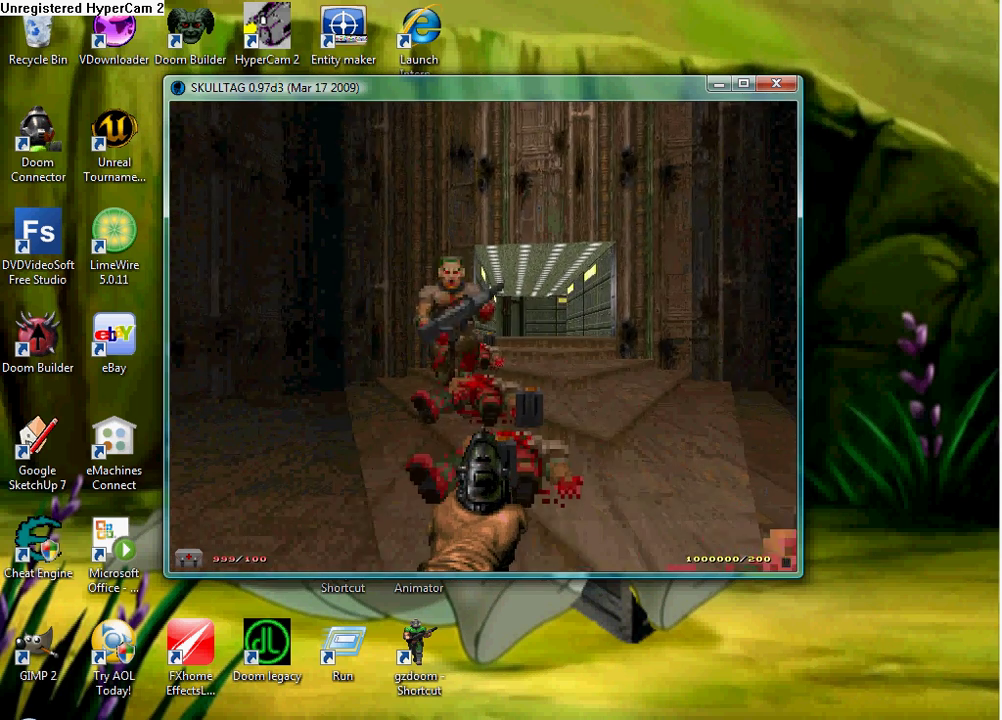
# Fire the pistol at the enemies on the steps and advance into the lit corridor to test the frozen values
pyautogui.press('Right')
pyautogui.press('ctrl')
pyautogui.press('Up')
pyautogui.press('ctrl')
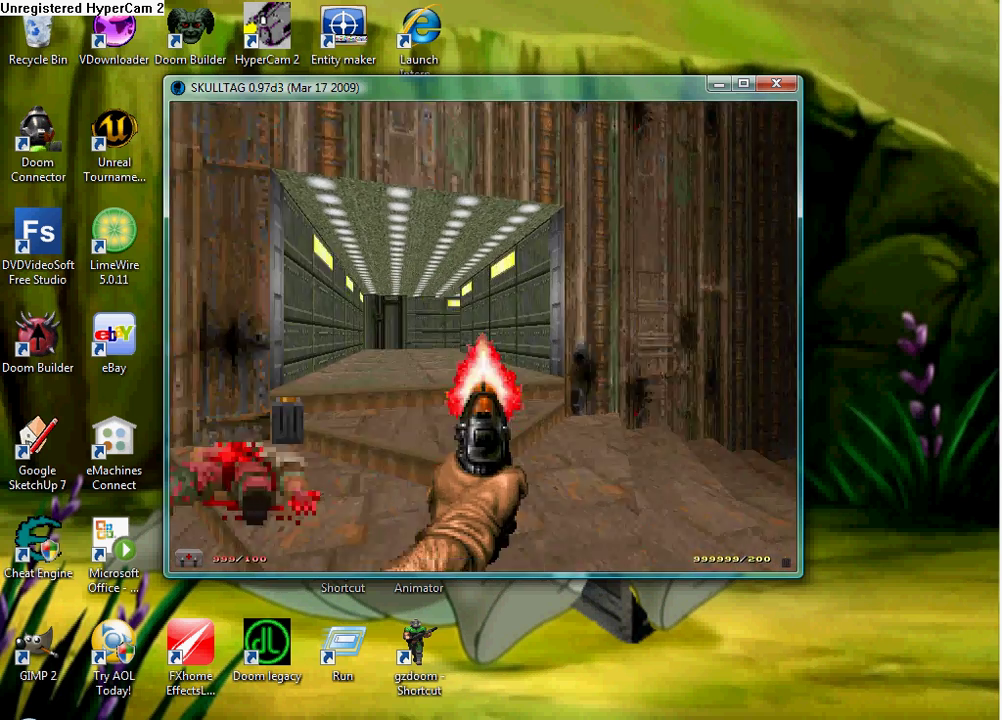
pyautogui.press('Up')
pyautogui.press('ctrl')
pyautogui.press('Right')
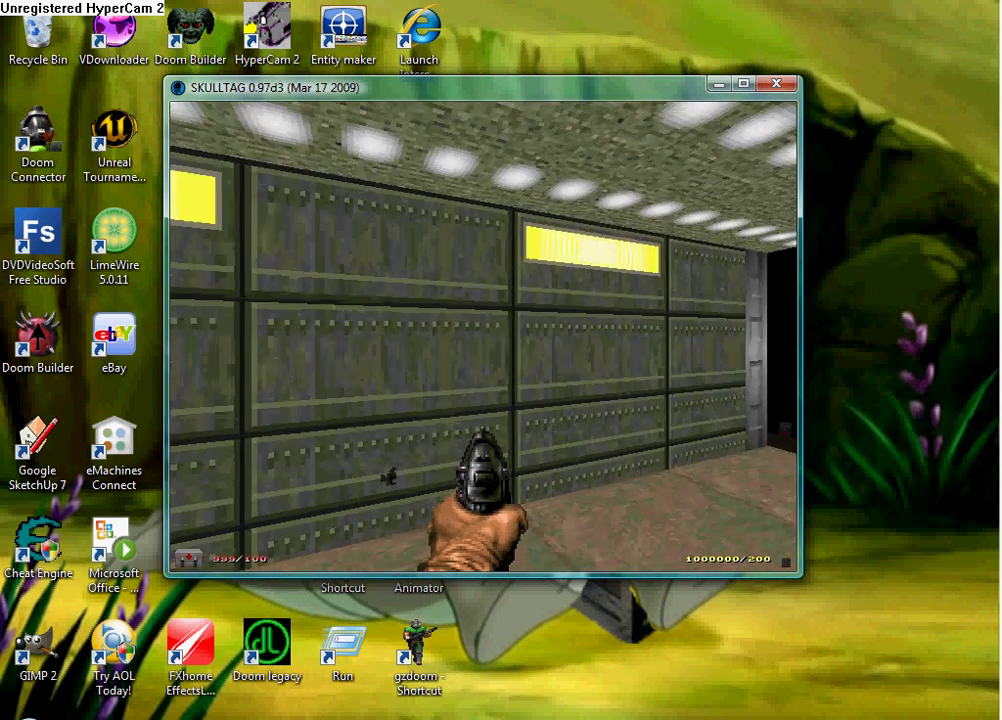
# Look around the lit corridor, turn back and return to the dark room
pyautogui.press('Left')
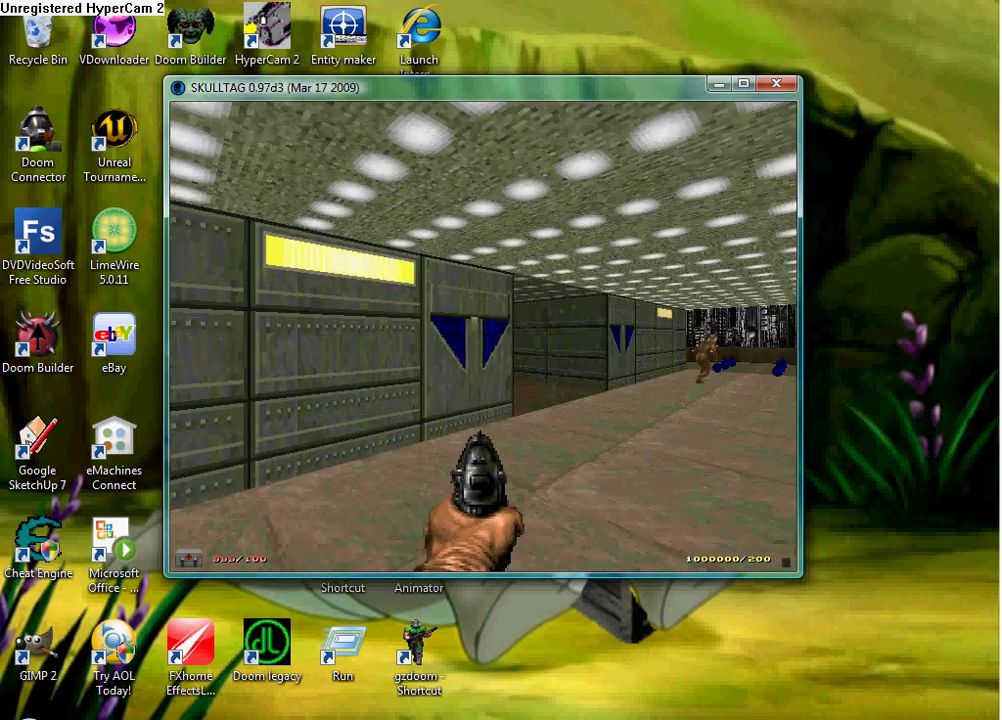
pyautogui.press('Left')
pyautogui.press('Up')
pyautogui.press('ctrl')
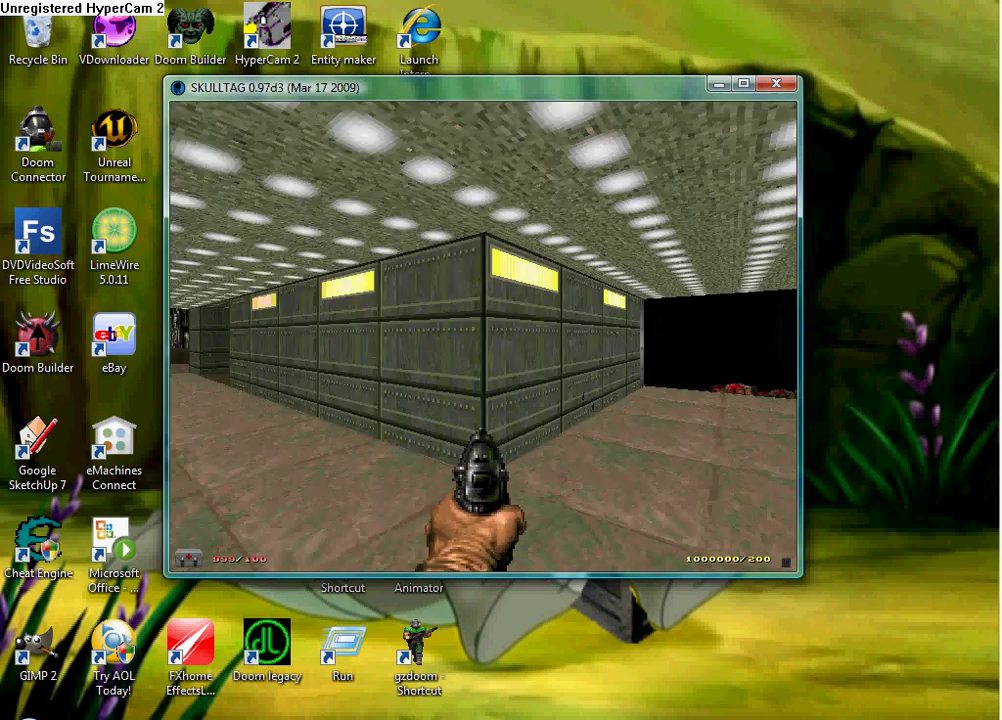
pyautogui.press('Up')
pyautogui.press('Left')
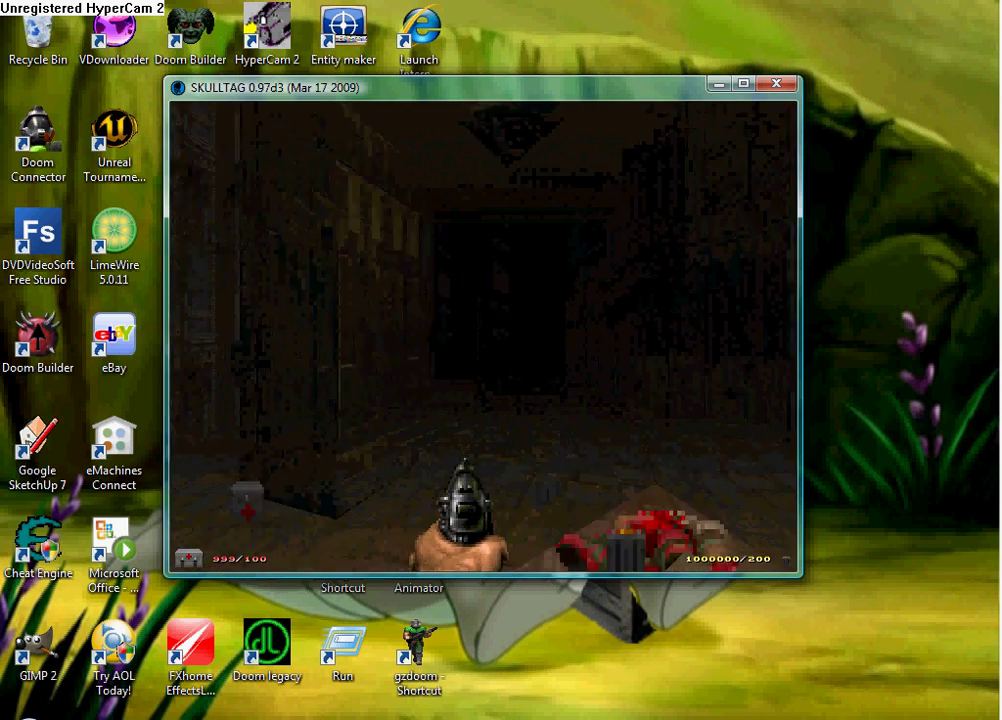
pyautogui.press('Up')
pyautogui.press('Left')
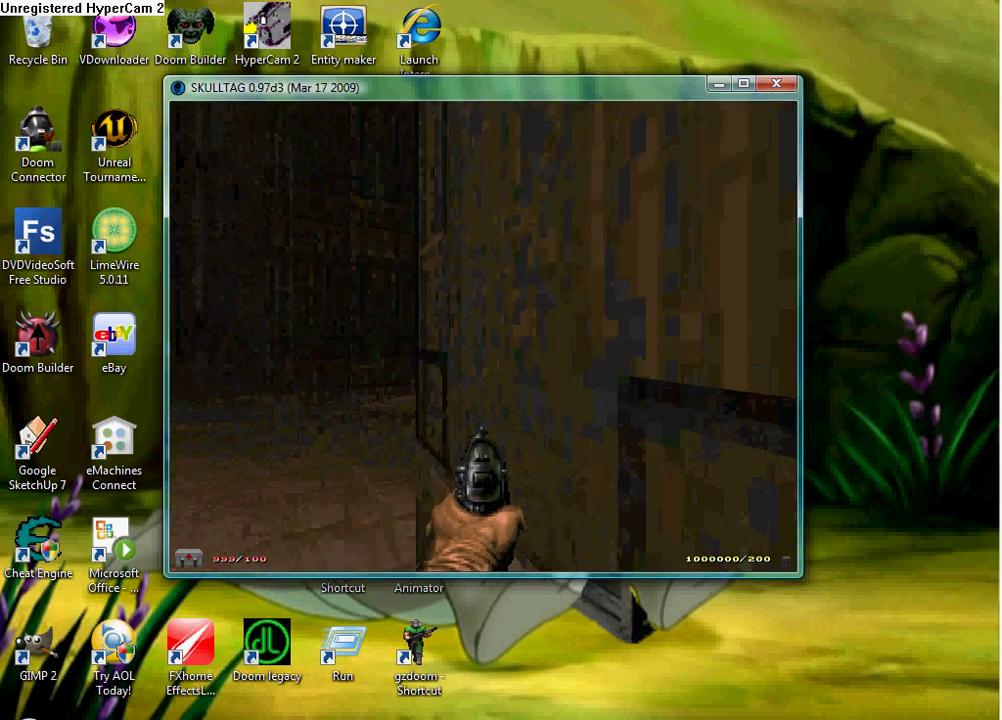
pyautogui.press('Right')
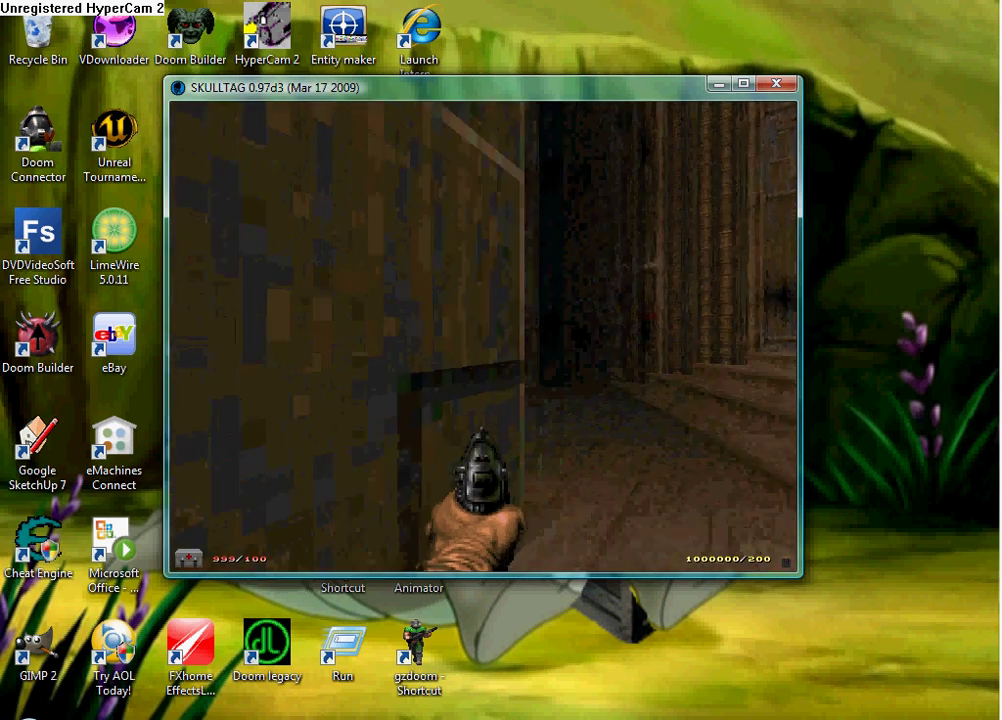
# Turn to the lit doorway and shoot the approaching monsters with the pistol to test the frozen ammo and health
pyautogui.press('Right')
pyautogui.press('ctrl')
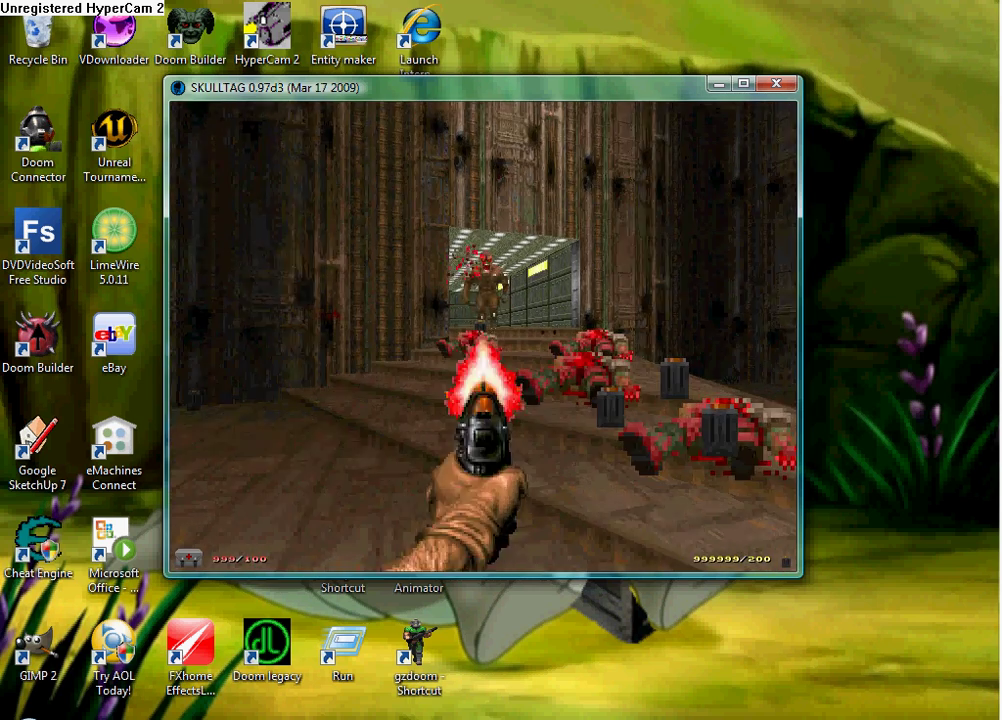
pyautogui.press('Up')
pyautogui.press('ctrl')
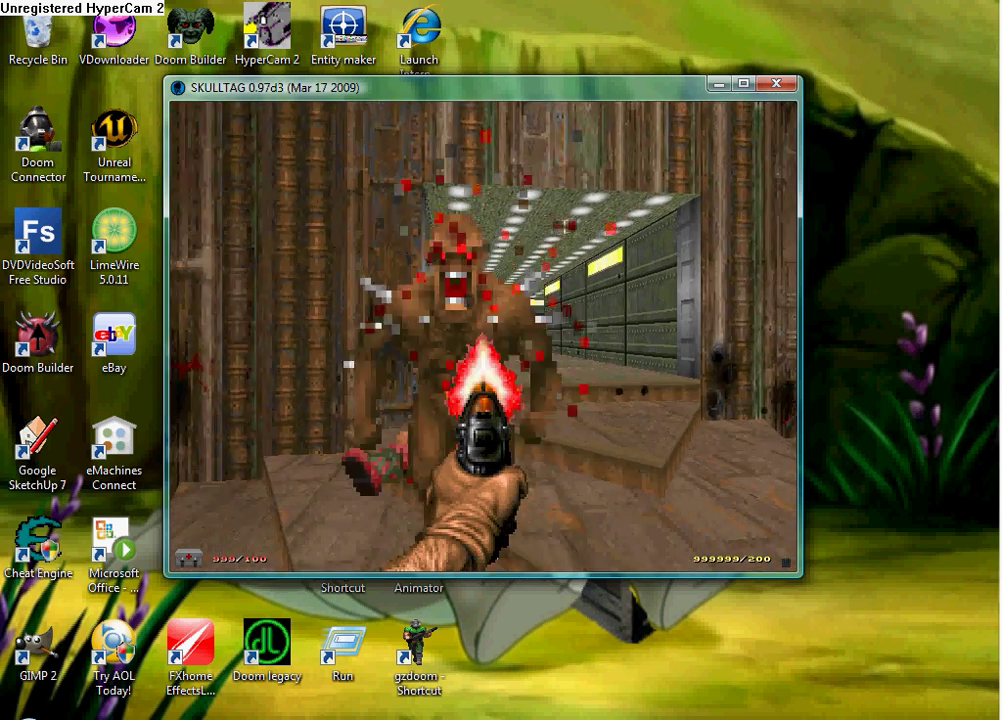
pyautogui.press('ctrl')
pyautogui.press('Up')
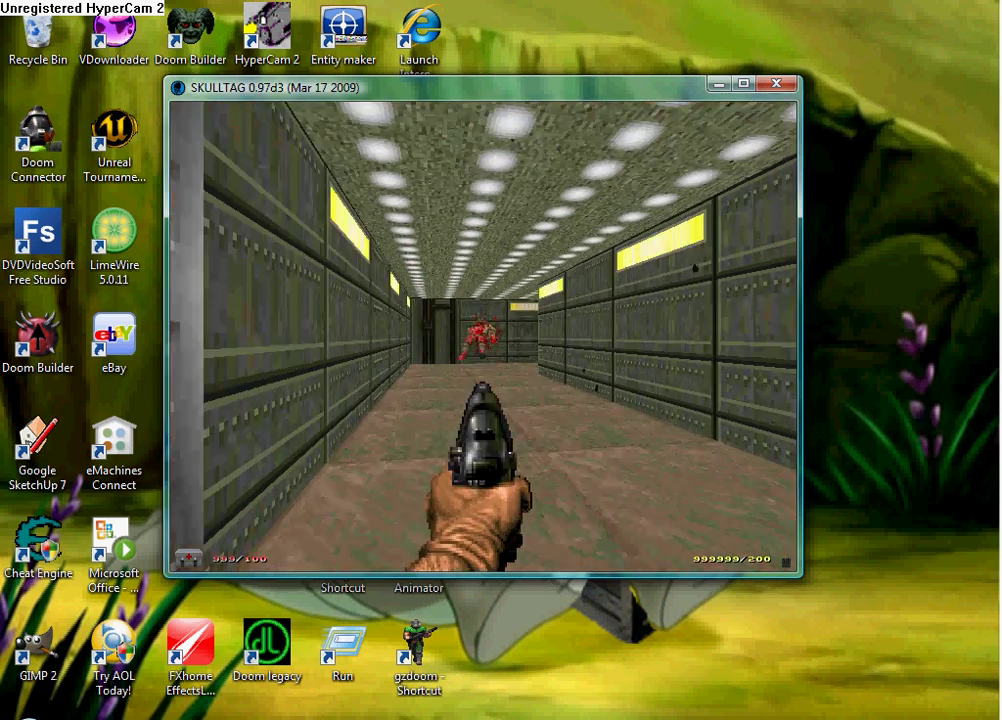
pyautogui.press('ctrl')
# Move on through the lit corridor, turn back towards the dark room and pause the game at its main menu
pyautogui.press('Up')
pyautogui.press('Right')
pyautogui.press('Left')
pyautogui.press('Up')
pyautogui.press('Right')
pyautogui.press('Left')
pyautogui.press('Right')
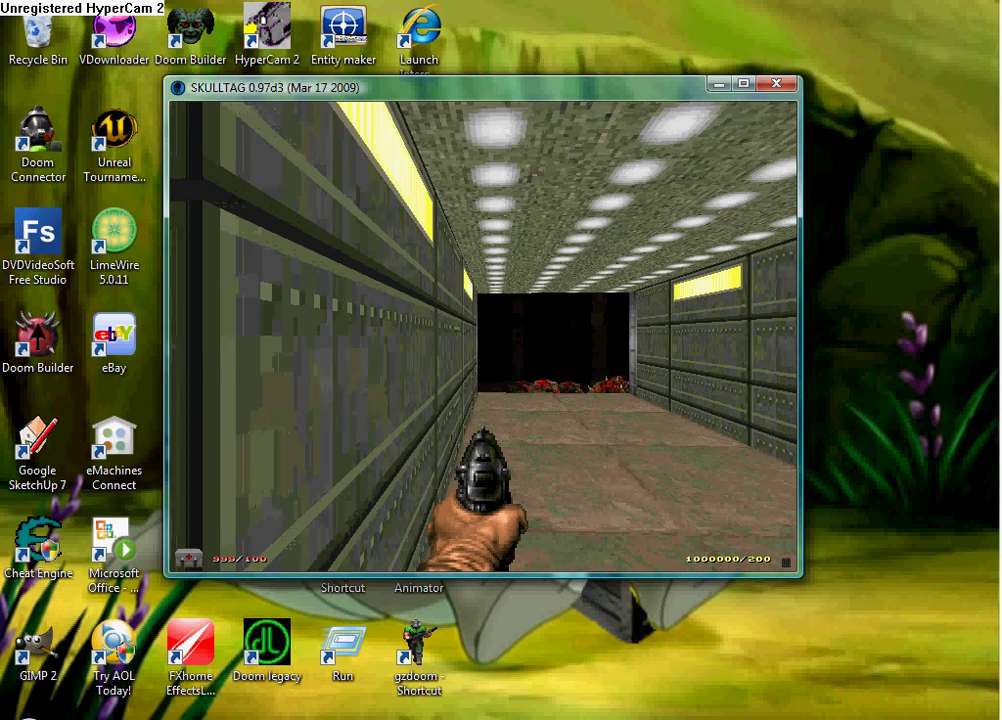
pyautogui.press('Escape')
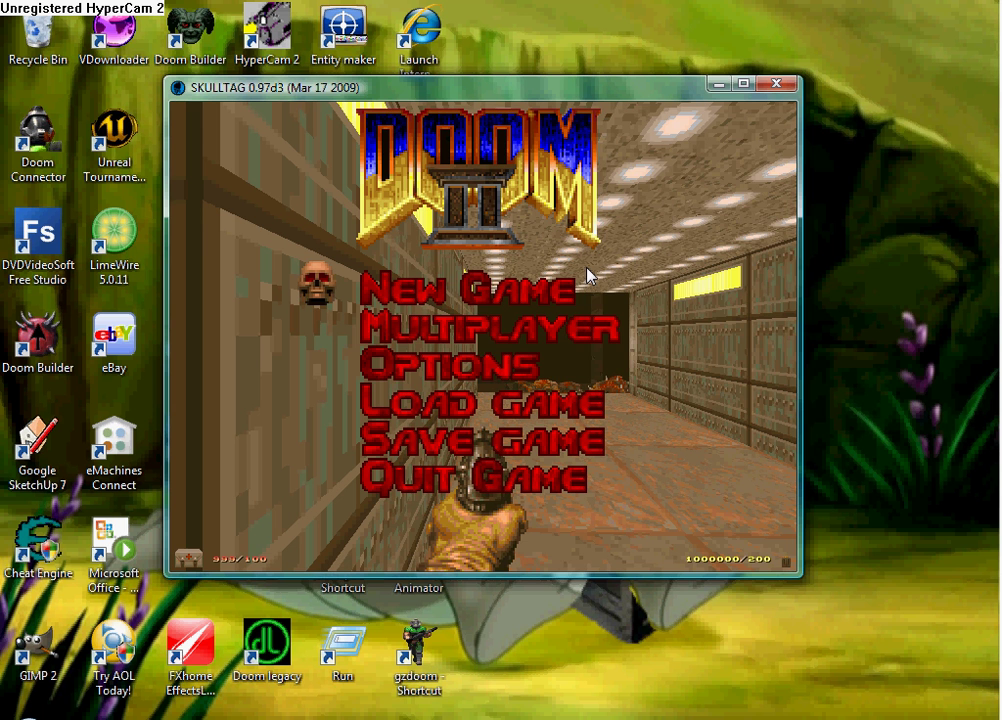
# Switch back to Cheat Engine and view the list of running processes without opening one
pyautogui.click(577, 719)
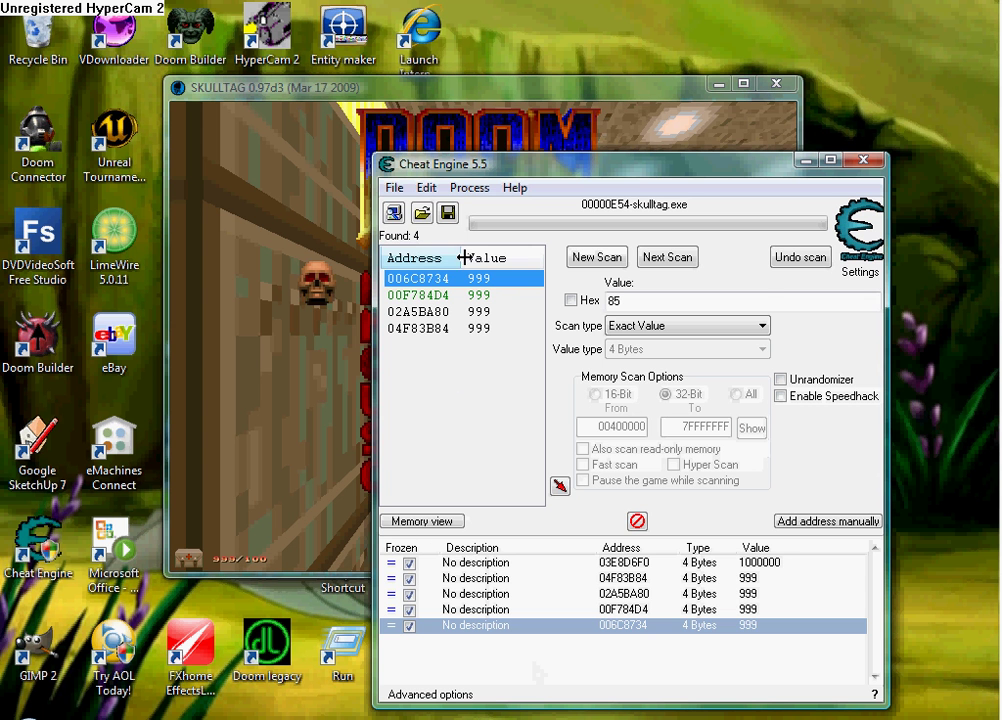
pyautogui.click(394, 212)
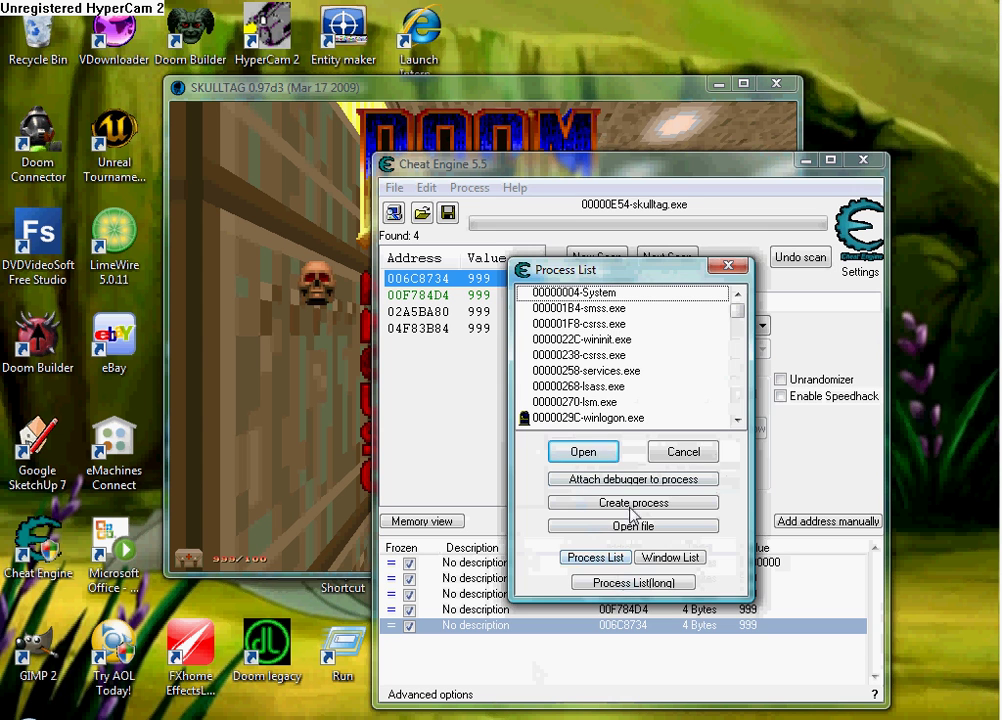
pyautogui.click(728, 265)
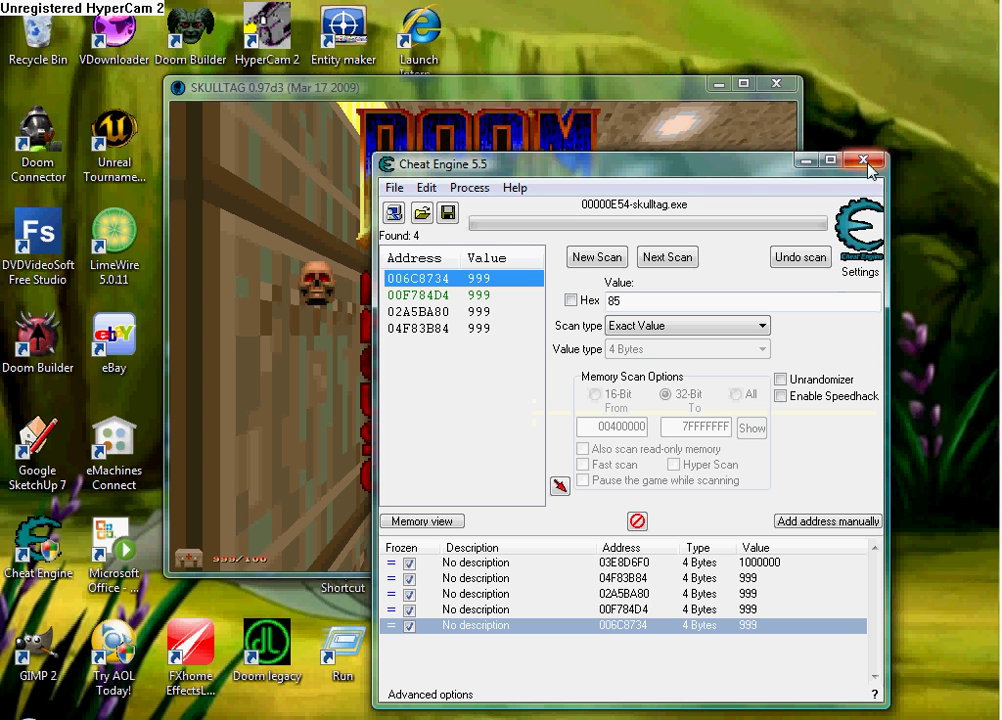
pyautogui.press('F1')
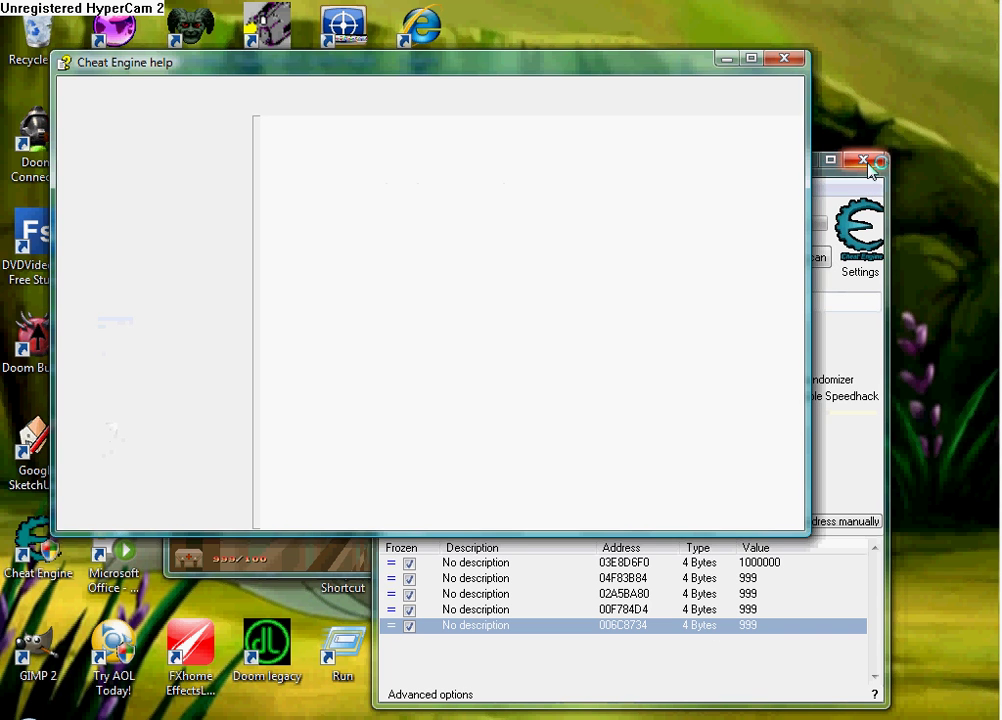
pyautogui.click(786, 59)
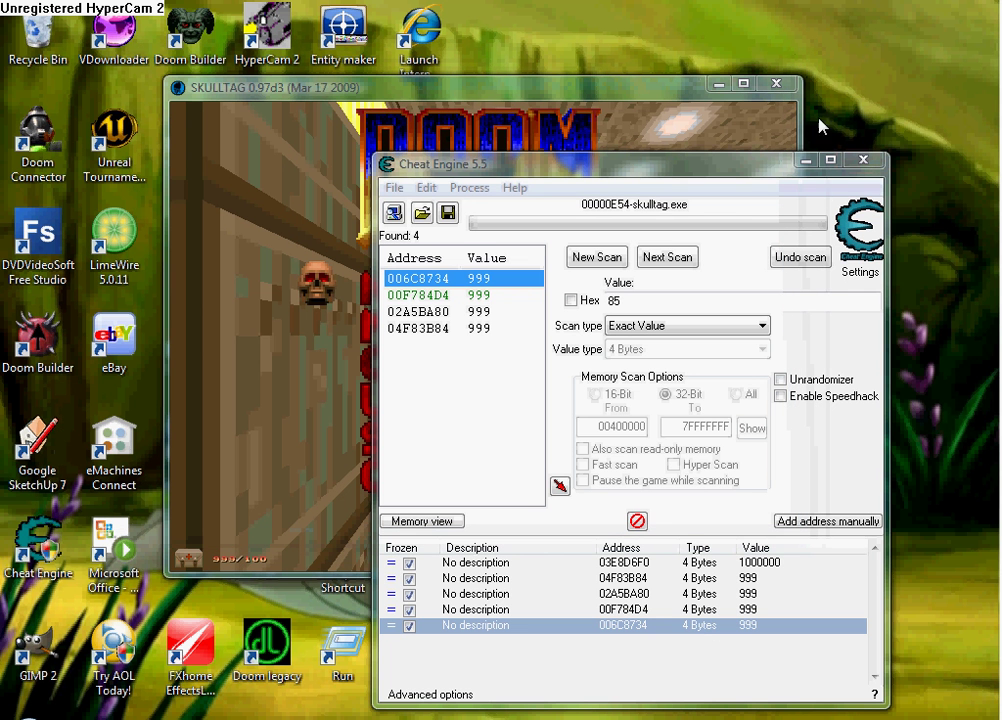